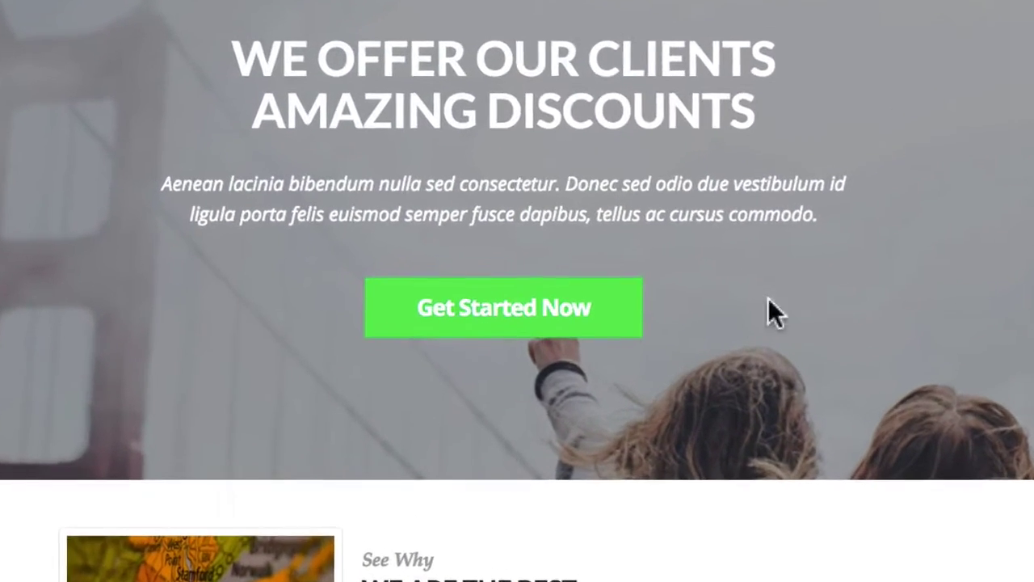
Preview the sign-up popup behind the hero section's Get Started Now call to action, close it, and examine the hero background's scrolling effect.
{"action": "left_click", "coordinate": [485, 311]}
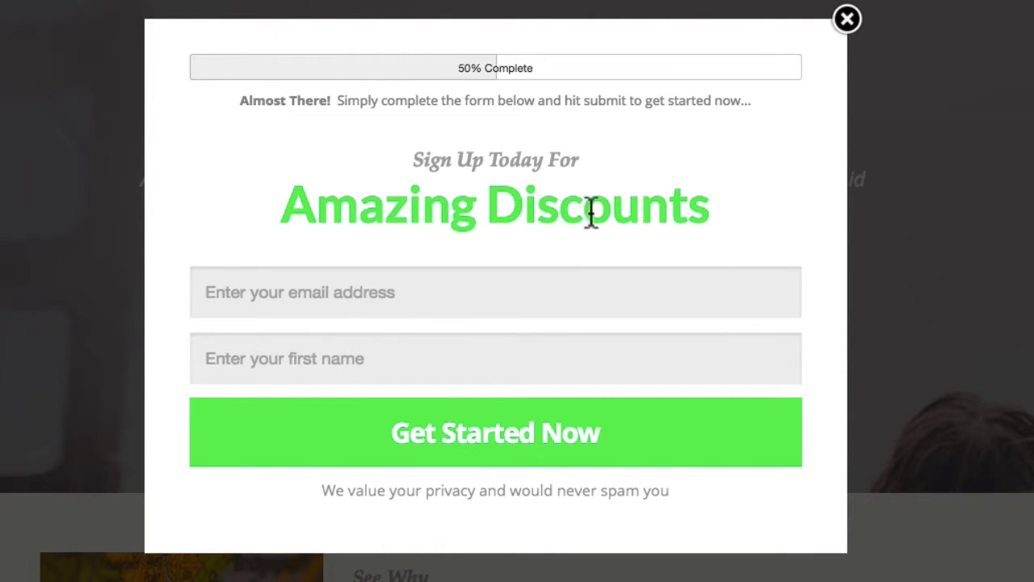
{"action": "left_click", "coordinate": [847, 21]}
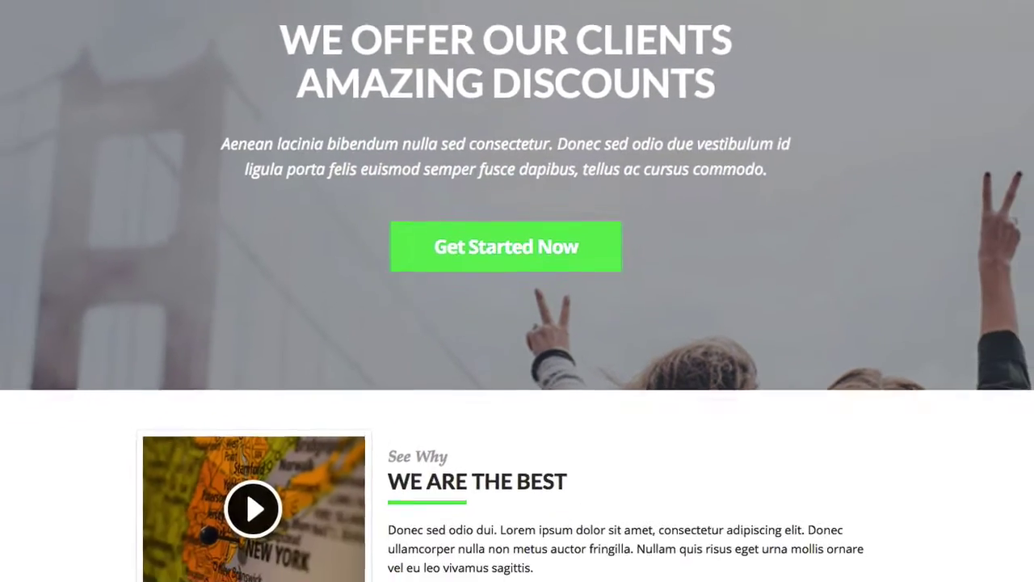
{"action": "scroll", "coordinate": [1027, 232], "scroll_direction": "up", "scroll_amount": 1}
{"action": "scroll", "coordinate": [1027, 232], "scroll_direction": "down", "scroll_amount": 2}
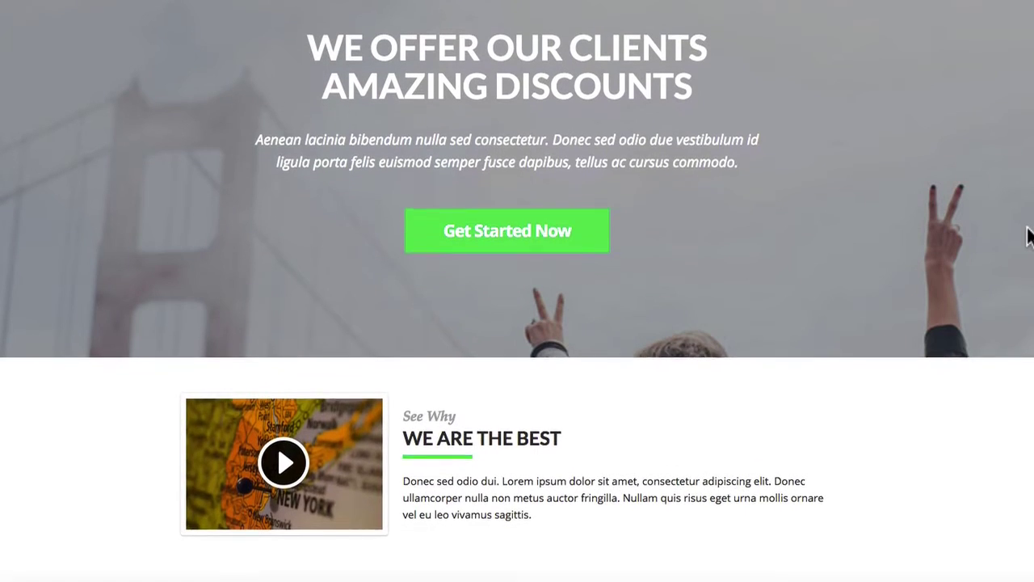
{"action": "scroll", "coordinate": [1027, 232], "scroll_direction": "up", "scroll_amount": 1}
{"action": "scroll", "coordinate": [1027, 232], "scroll_direction": "down", "scroll_amount": 2}
{"action": "scroll", "coordinate": [1027, 232], "scroll_direction": "up", "scroll_amount": 2}
{"action": "scroll", "coordinate": [1027, 232], "scroll_direction": "down", "scroll_amount": 2}
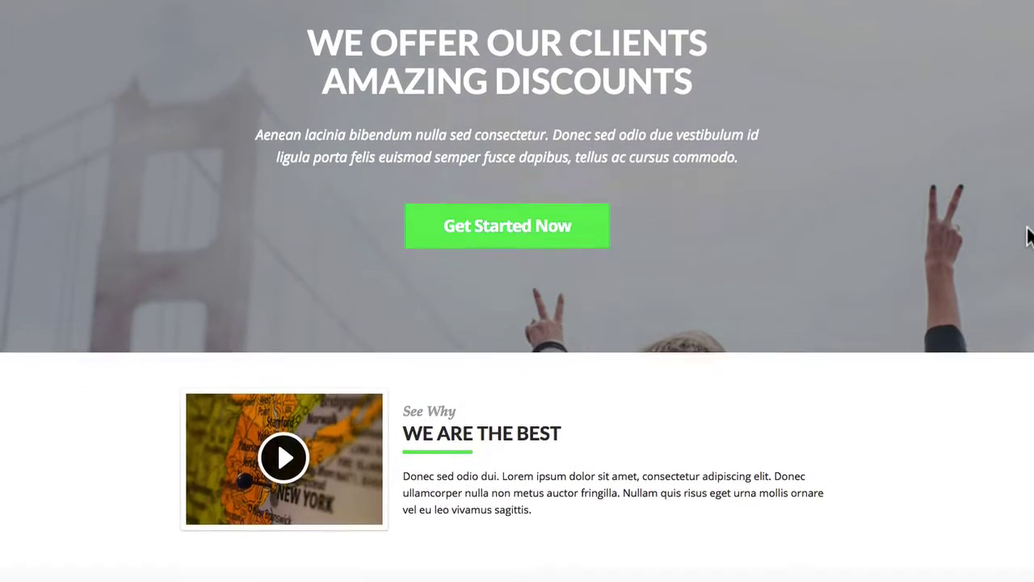
Open the video popup in the We Are the Best section and close it without playing the video.
{"action": "scroll", "coordinate": [1027, 232], "scroll_direction": "down", "scroll_amount": 1}
{"action": "scroll", "coordinate": [1027, 232], "scroll_direction": "down", "scroll_amount": 1}
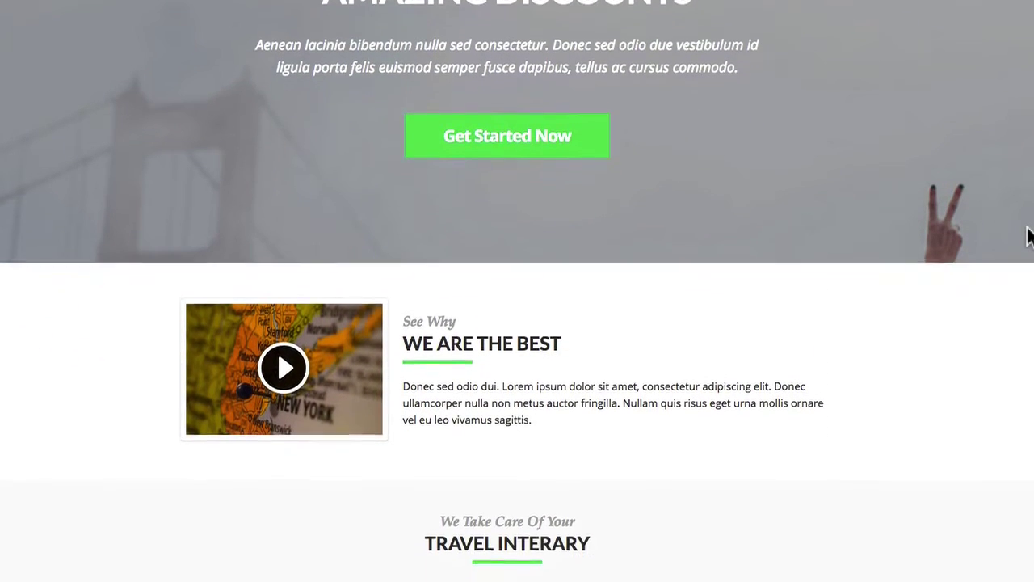
{"action": "scroll", "coordinate": [1027, 232], "scroll_direction": "down", "scroll_amount": 2}
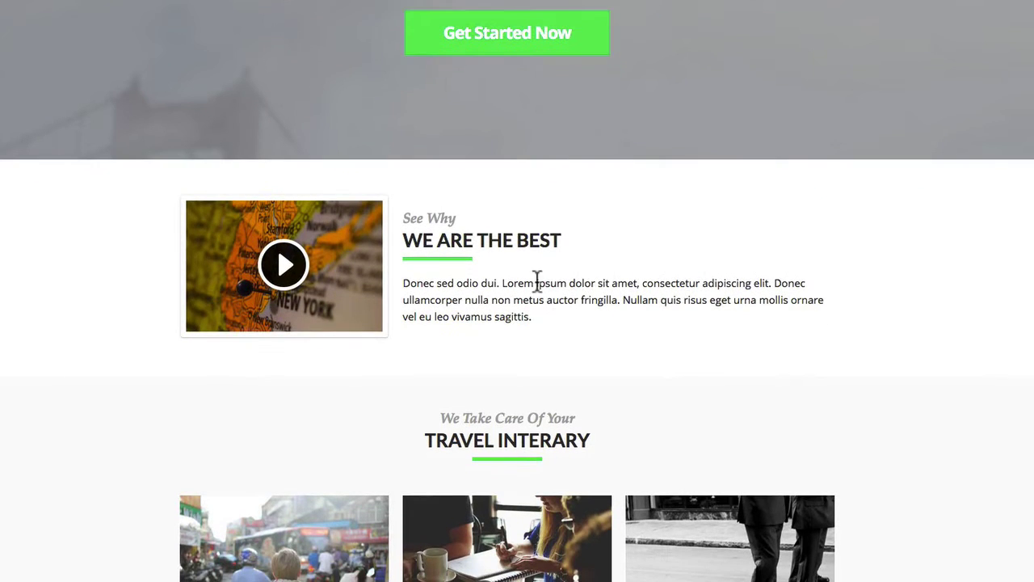
{"action": "left_click", "coordinate": [283, 266]}
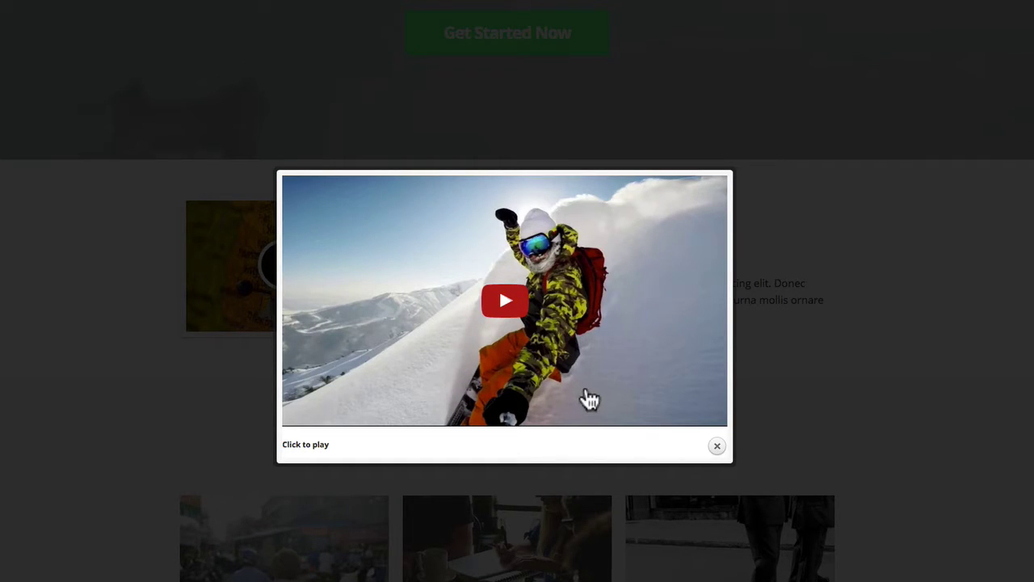
{"action": "left_click", "coordinate": [716, 448]}
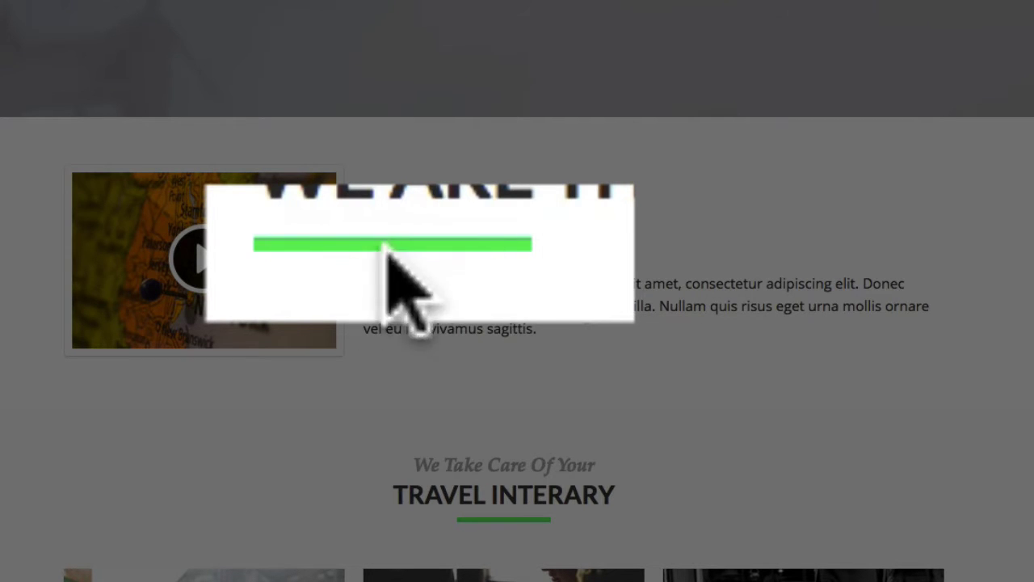
Examine the We Are the Best text and the three image columns of the Travel Interary section.
{"action": "scroll", "coordinate": [426, 307], "scroll_direction": "down", "scroll_amount": 1}
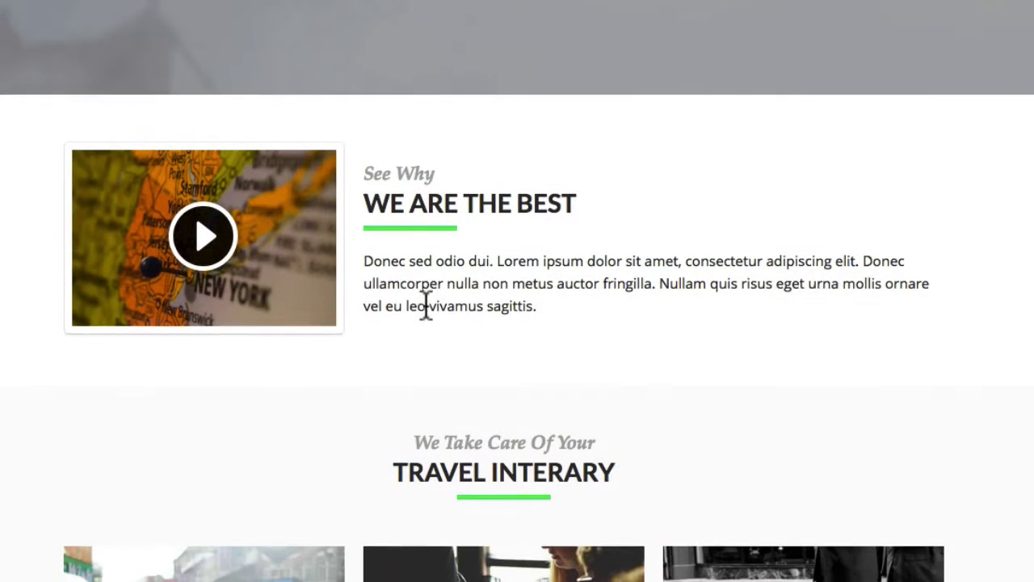
{"action": "scroll", "coordinate": [426, 307], "scroll_direction": "down", "scroll_amount": 1}
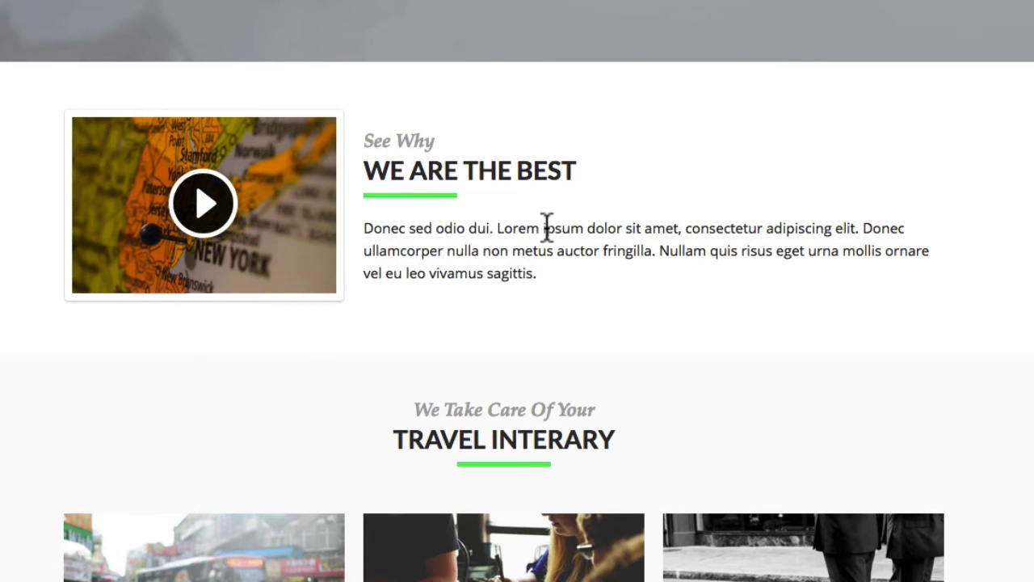
{"action": "scroll", "coordinate": [546, 226], "scroll_direction": "down", "scroll_amount": 4}
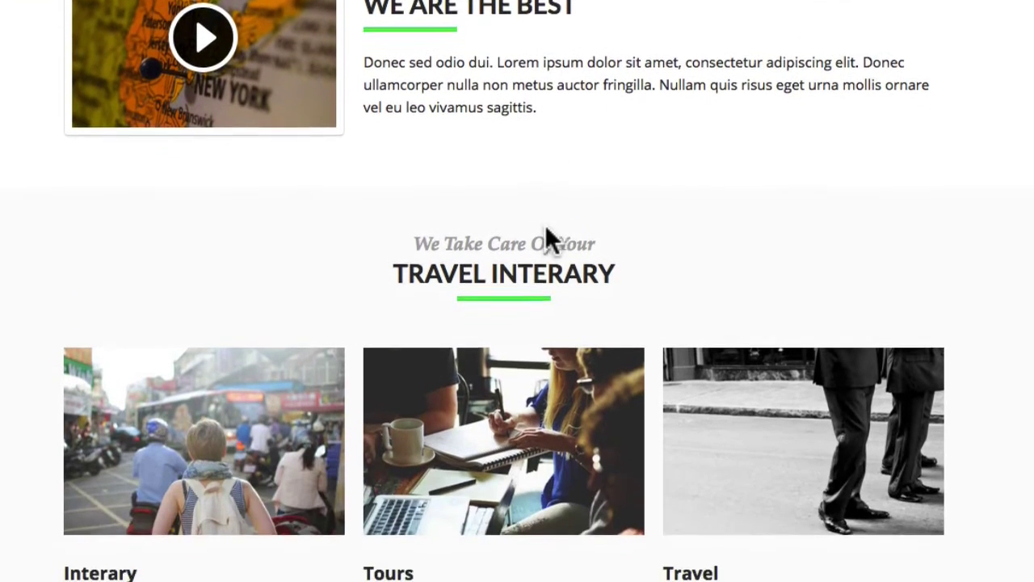
{"action": "scroll", "coordinate": [545, 227], "scroll_direction": "down", "scroll_amount": 4}
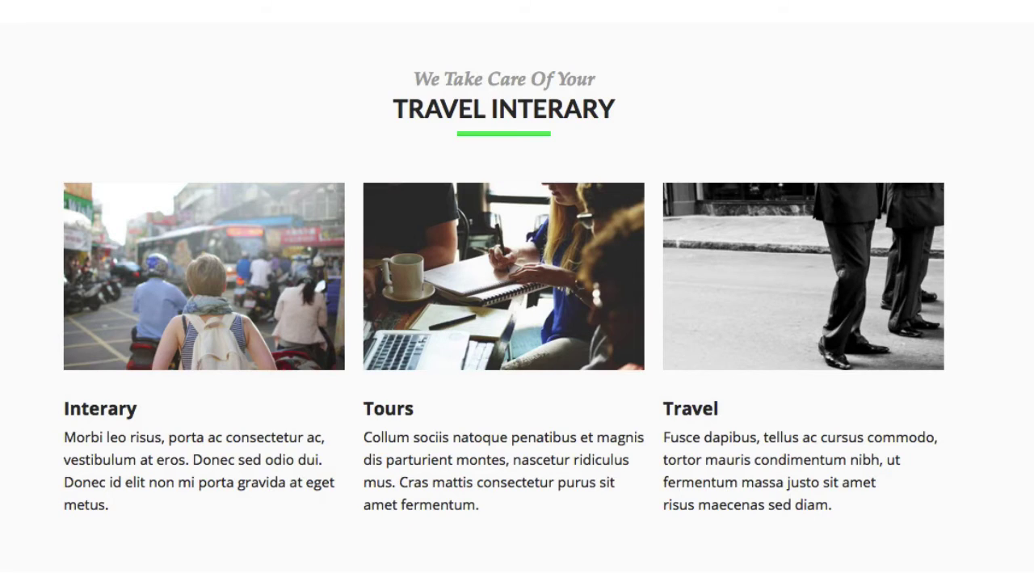
{"action": "scroll", "coordinate": [504, 285], "scroll_direction": "down", "scroll_amount": 3}
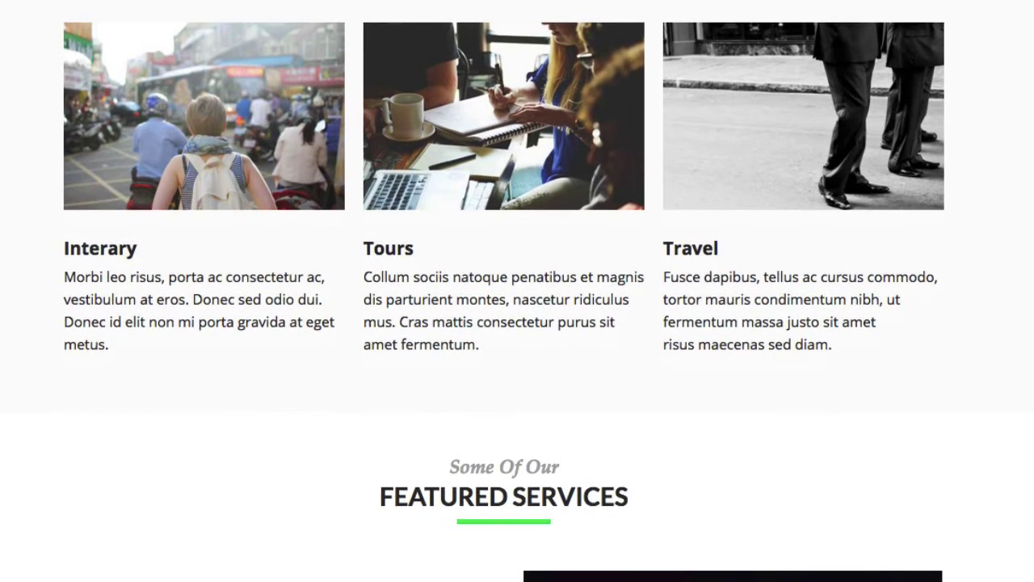
Examine the Featured Services section, comparing the alternating image and text layout of Service 1, Service 2 and Service 3.
{"action": "scroll", "coordinate": [504, 291], "scroll_direction": "down", "scroll_amount": 3}
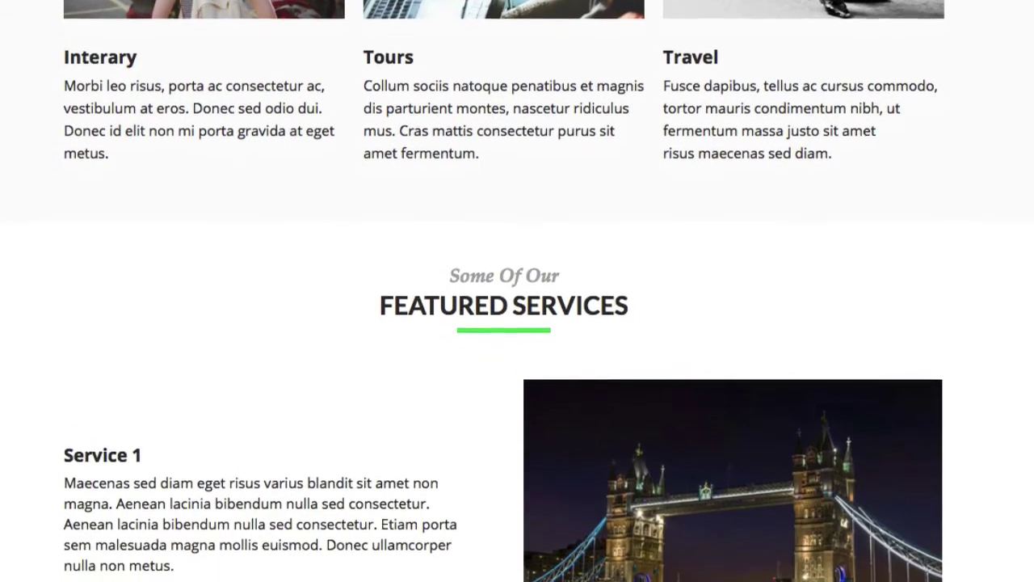
{"action": "scroll", "coordinate": [504, 291], "scroll_direction": "down", "scroll_amount": 3}
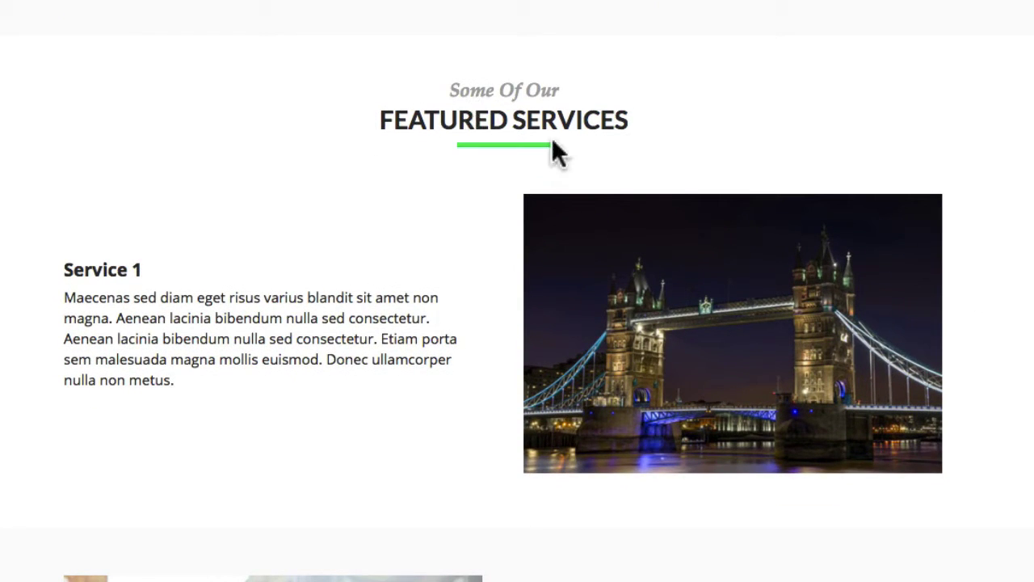
{"action": "scroll", "coordinate": [553, 144], "scroll_direction": "down", "scroll_amount": 2}
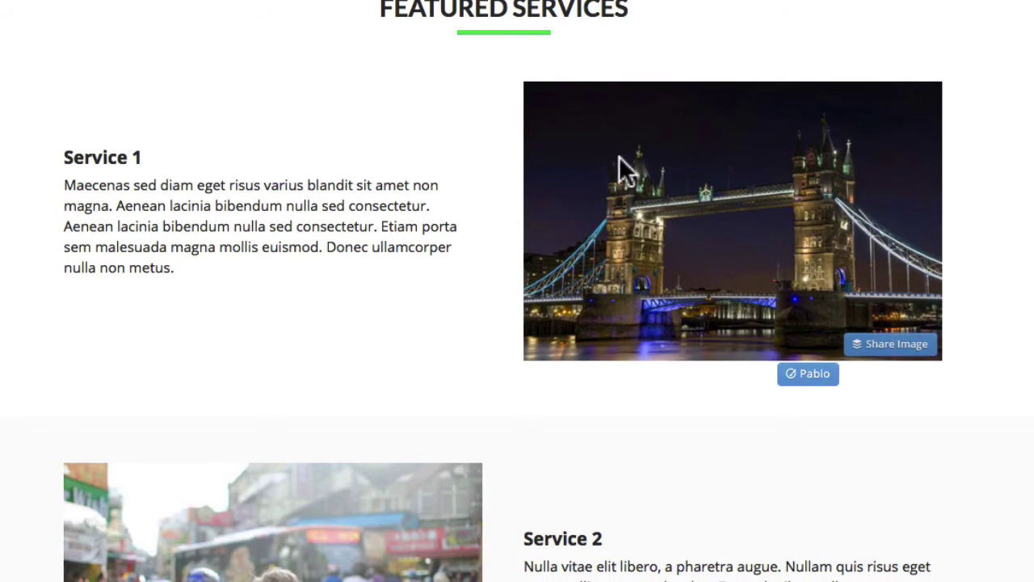
{"action": "scroll", "coordinate": [138, 246], "scroll_direction": "down", "scroll_amount": 2}
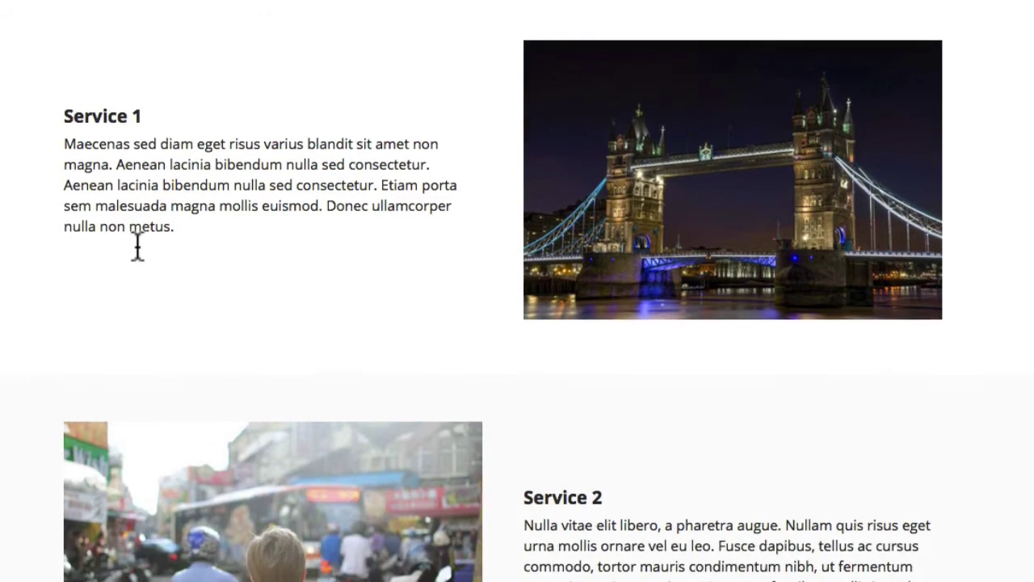
{"action": "scroll", "coordinate": [137, 246], "scroll_direction": "down", "scroll_amount": 2}
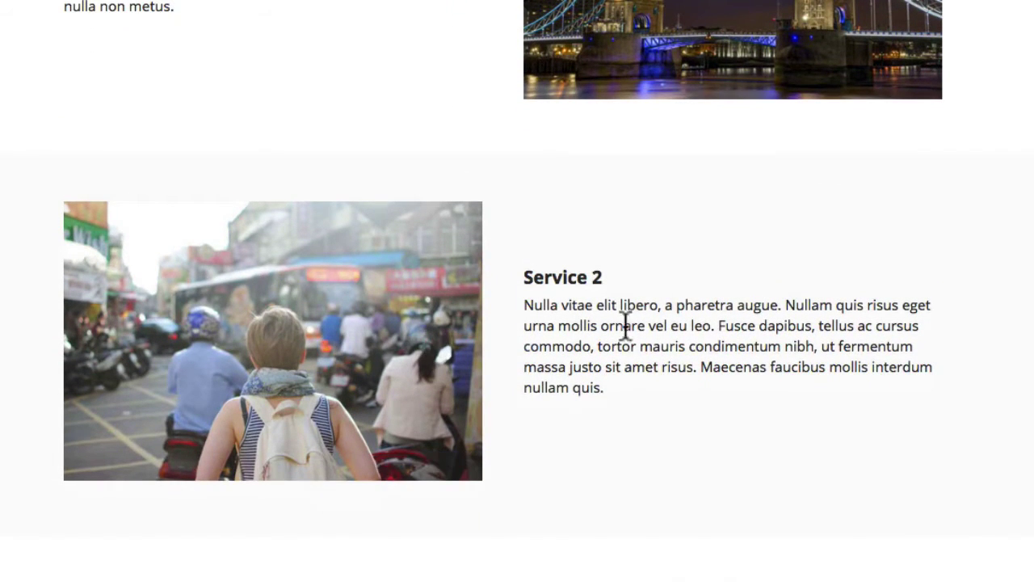
{"action": "scroll", "coordinate": [517, 291], "scroll_direction": "down", "scroll_amount": 5}
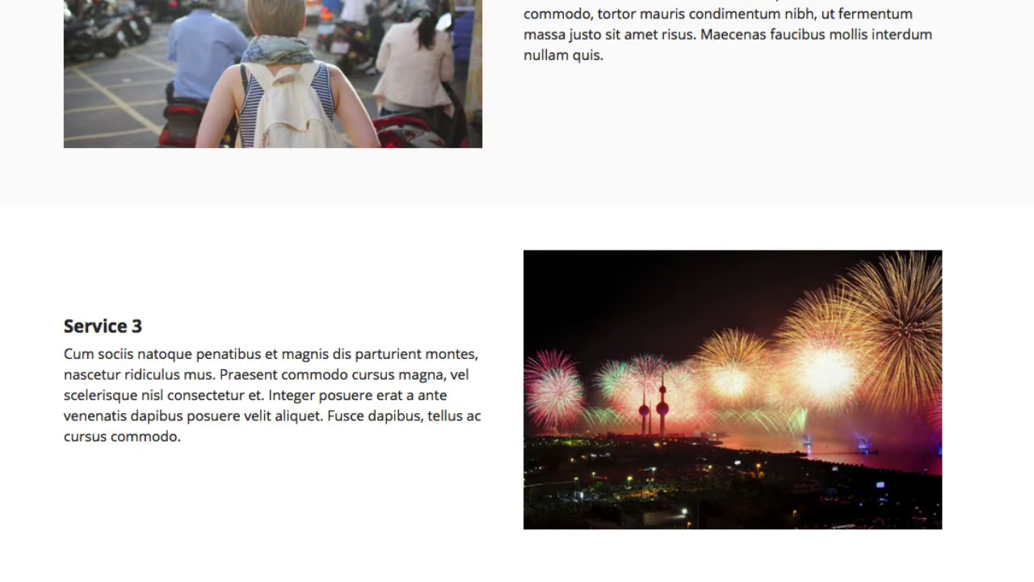
{"action": "scroll", "coordinate": [517, 291], "scroll_direction": "up", "scroll_amount": 4}
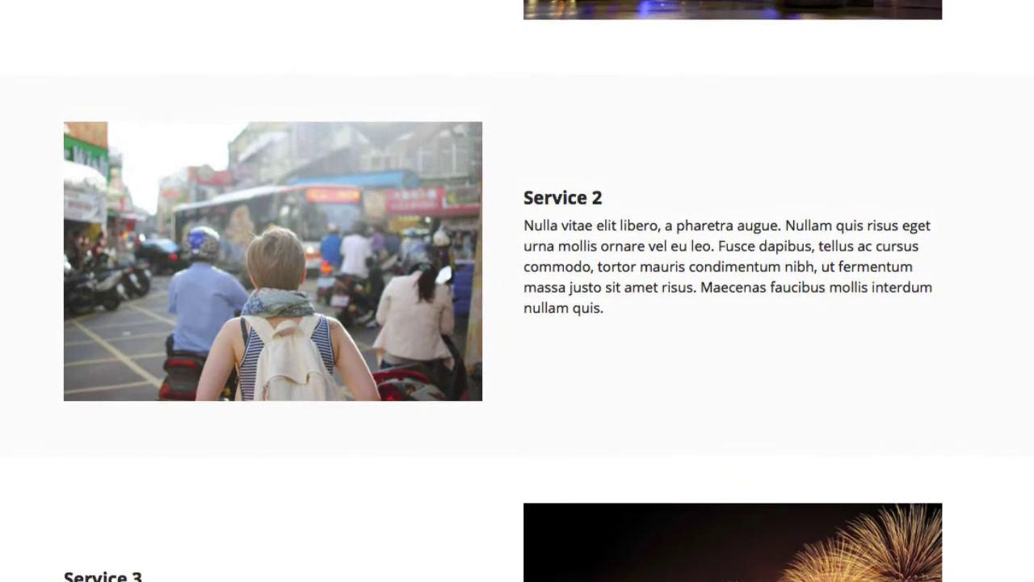
{"action": "scroll", "coordinate": [517, 291], "scroll_direction": "down", "scroll_amount": 2}
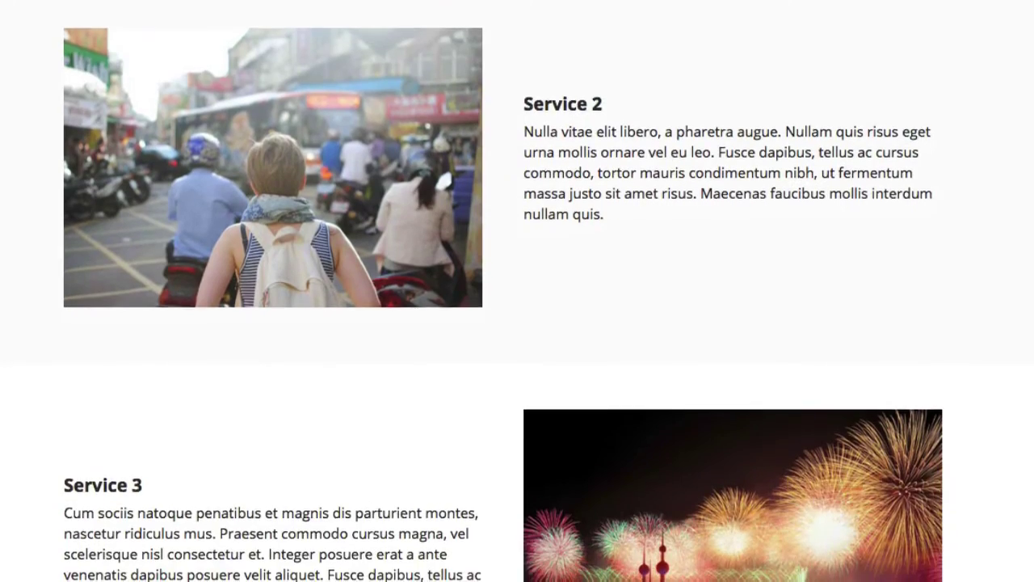
{"action": "scroll", "coordinate": [1027, 152], "scroll_direction": "down", "scroll_amount": 5}
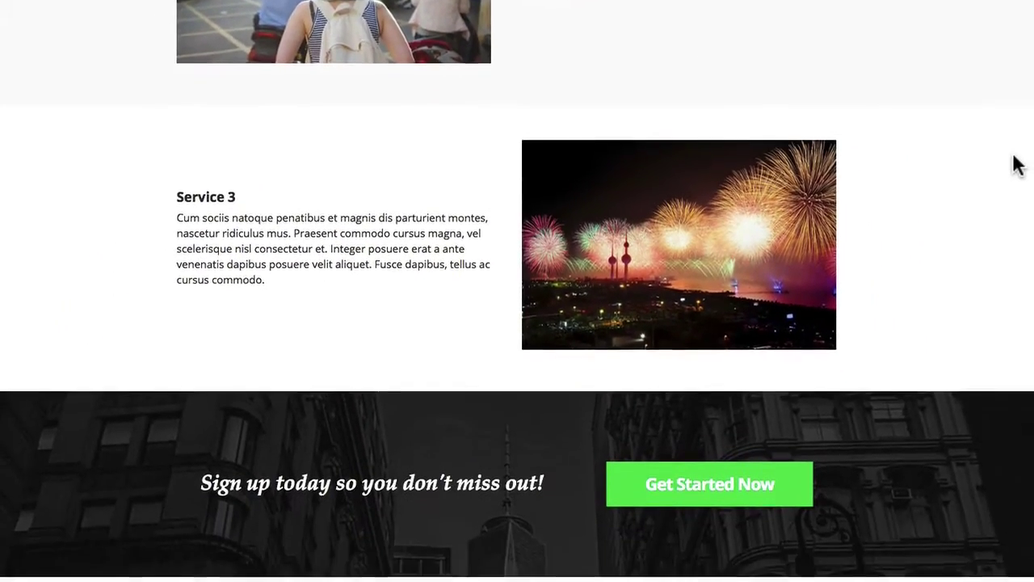
Preview the sign-up popup from the dark call-to-action banner below Service 3 and close it.
{"action": "scroll", "coordinate": [1016, 164], "scroll_direction": "down", "scroll_amount": 4}
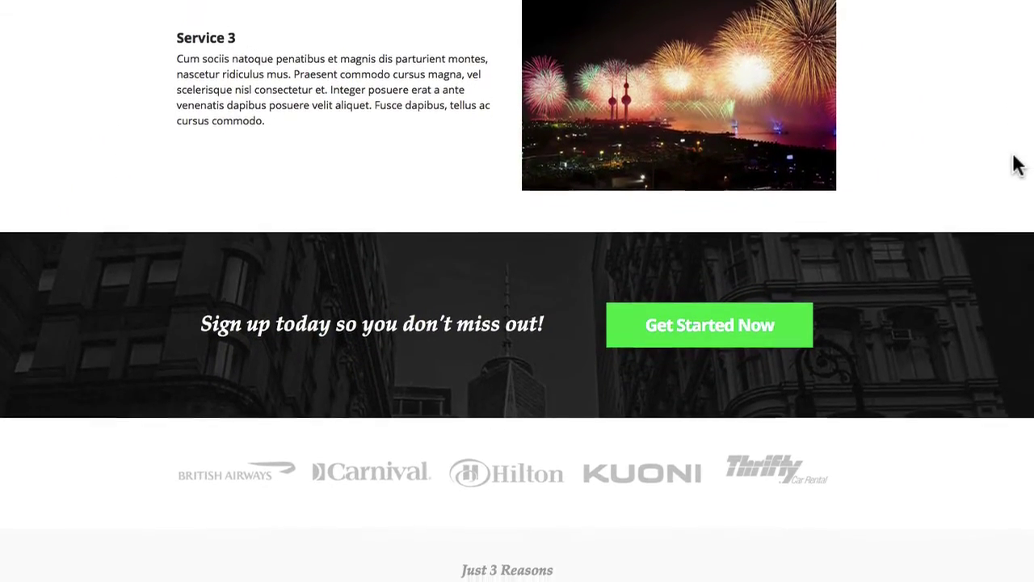
{"action": "scroll", "coordinate": [1016, 164], "scroll_direction": "down", "scroll_amount": 1}
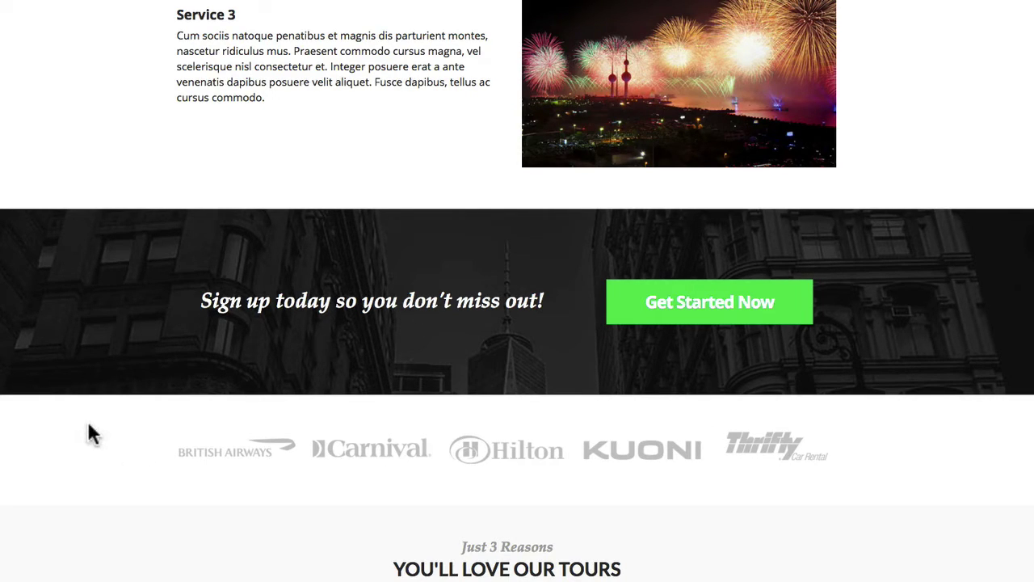
{"action": "left_click", "coordinate": [672, 308]}
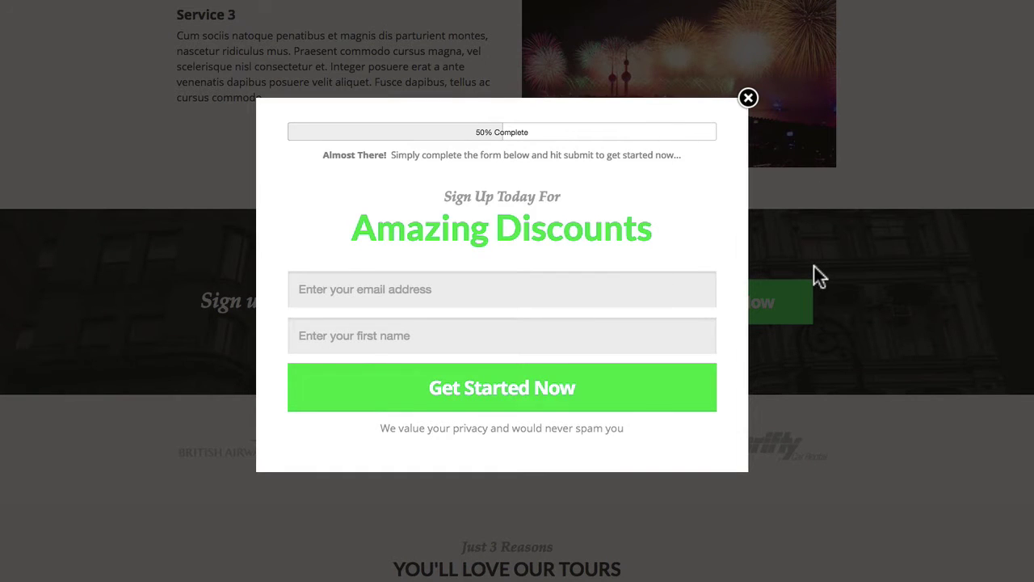
{"action": "left_click", "coordinate": [748, 100]}
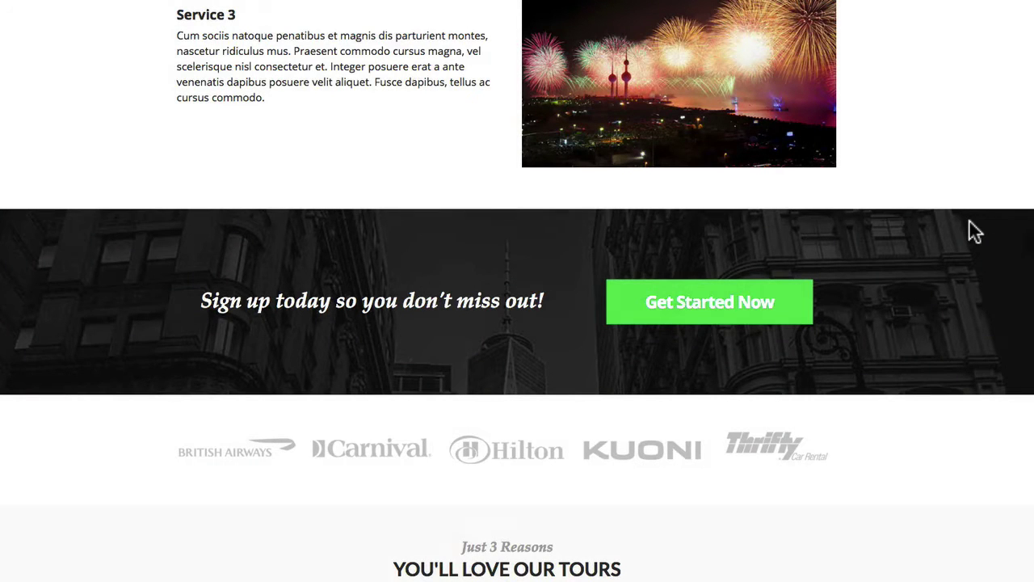
Examine the partner logo row and the three benefit boxes in the You'll Love Our Tours section.
{"action": "scroll", "coordinate": [970, 222], "scroll_direction": "down", "scroll_amount": 3}
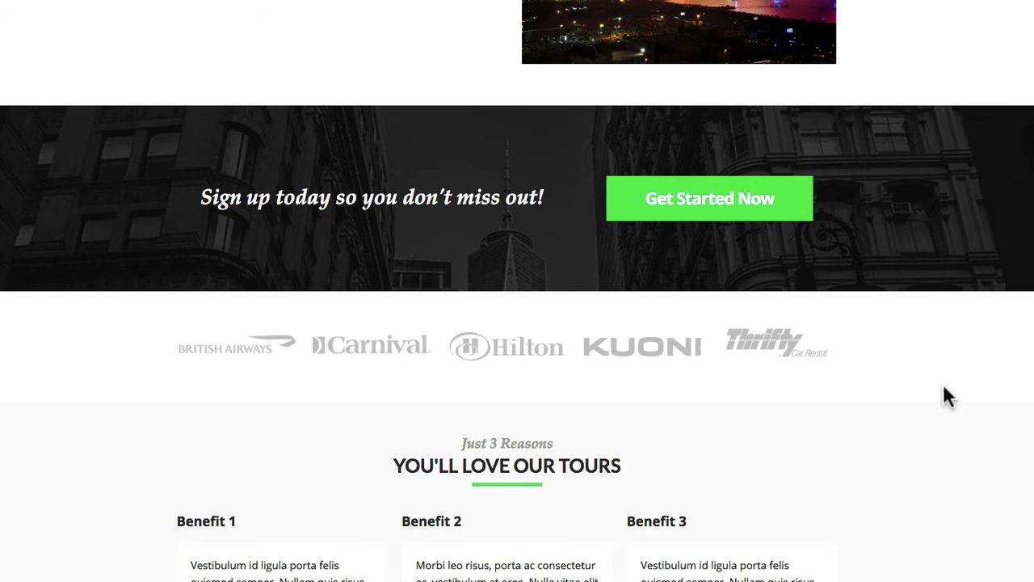
{"action": "scroll", "coordinate": [944, 387], "scroll_direction": "down", "scroll_amount": 3}
{"action": "scroll", "coordinate": [943, 384], "scroll_direction": "down", "scroll_amount": 2}
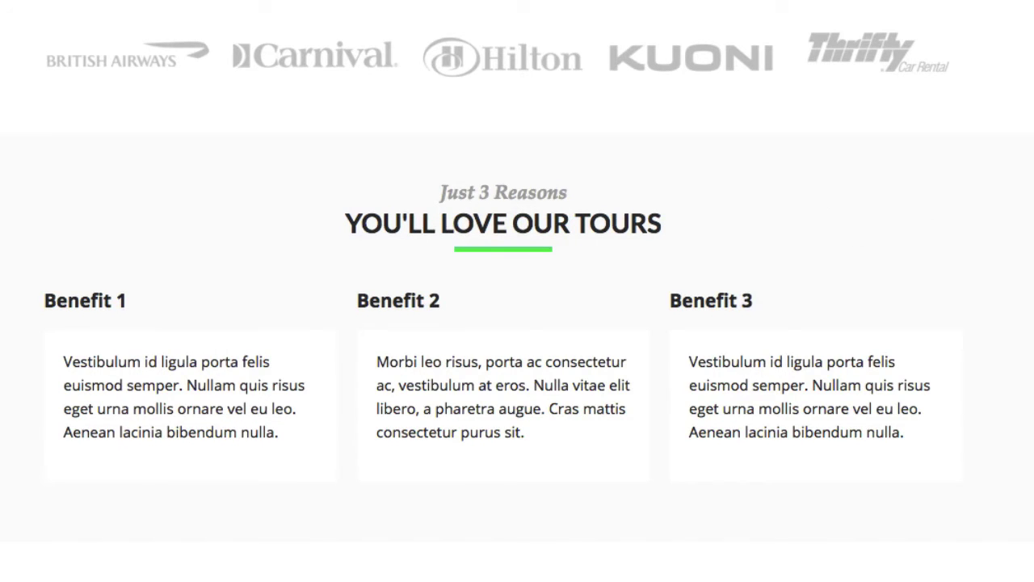
{"action": "scroll", "coordinate": [517, 291], "scroll_direction": "down", "scroll_amount": 2}
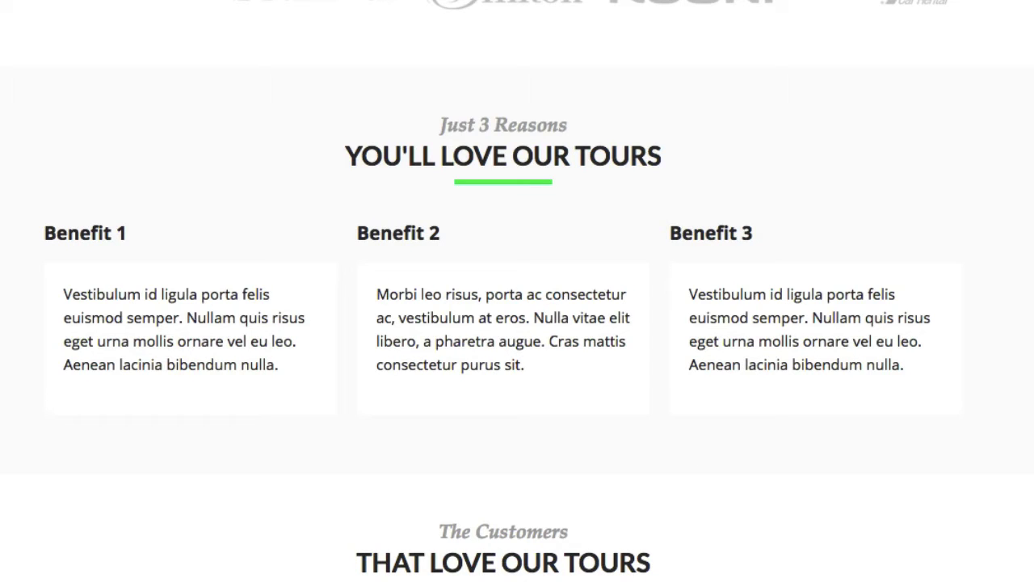
Examine the customer star ratings, the testimonial, and the closing call to action with the footer.
{"action": "scroll", "coordinate": [518, 323], "scroll_direction": "down", "scroll_amount": 1}
{"action": "scroll", "coordinate": [517, 291], "scroll_direction": "down", "scroll_amount": 3}
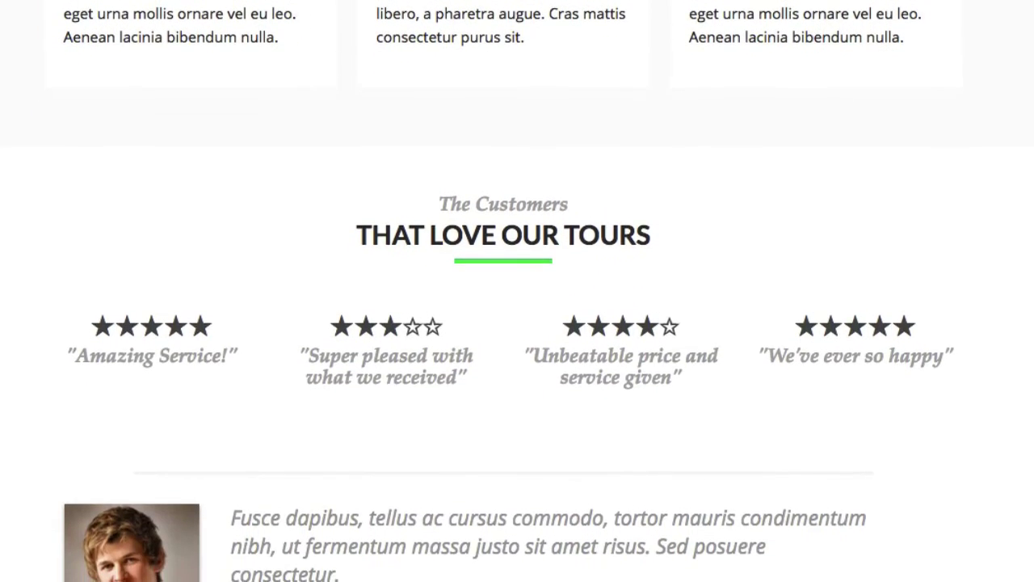
{"action": "scroll", "coordinate": [517, 291], "scroll_direction": "down", "scroll_amount": 1}
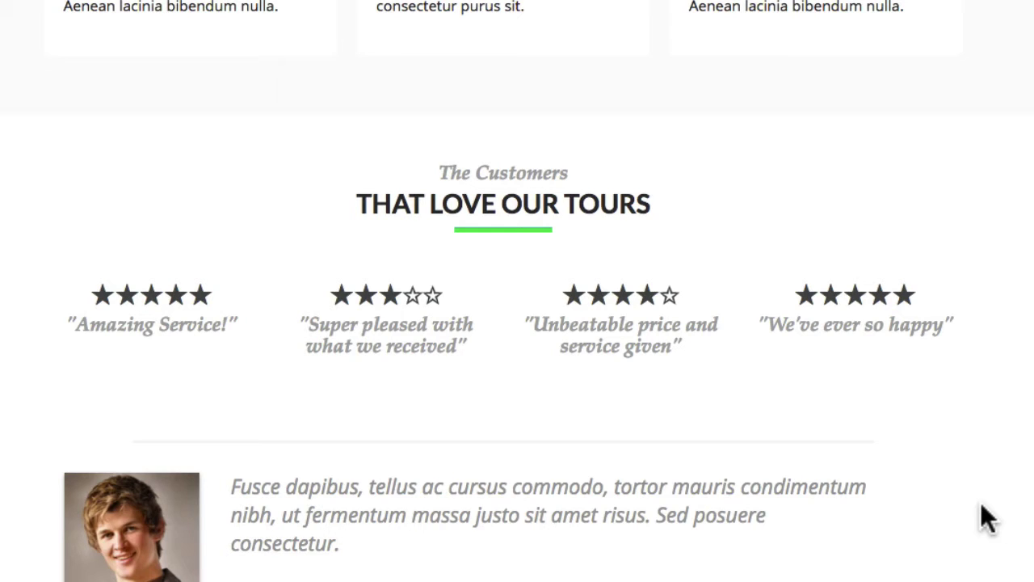
{"action": "scroll", "coordinate": [517, 290], "scroll_direction": "down", "scroll_amount": 2}
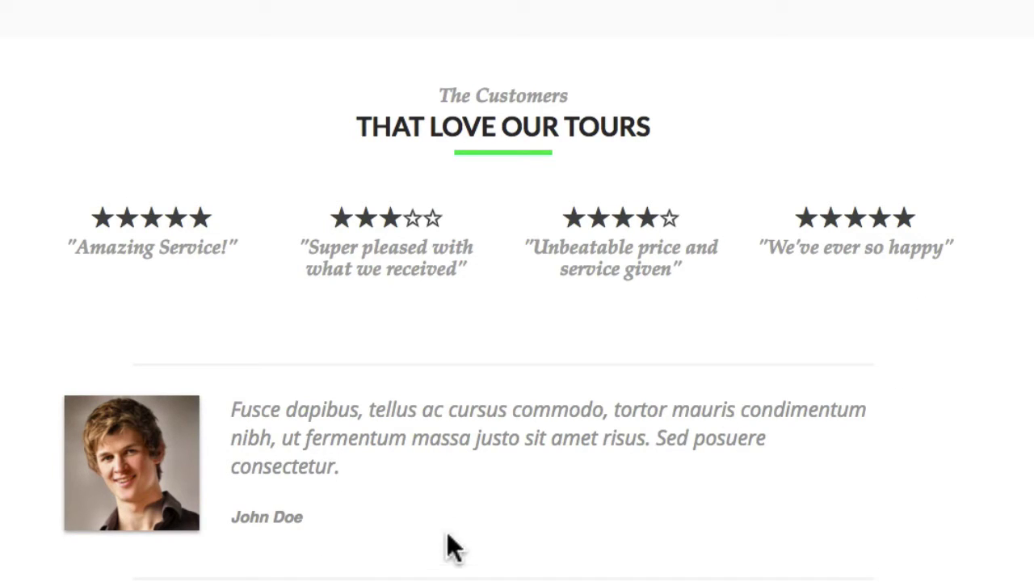
{"action": "scroll", "coordinate": [518, 324], "scroll_direction": "down", "scroll_amount": 1}
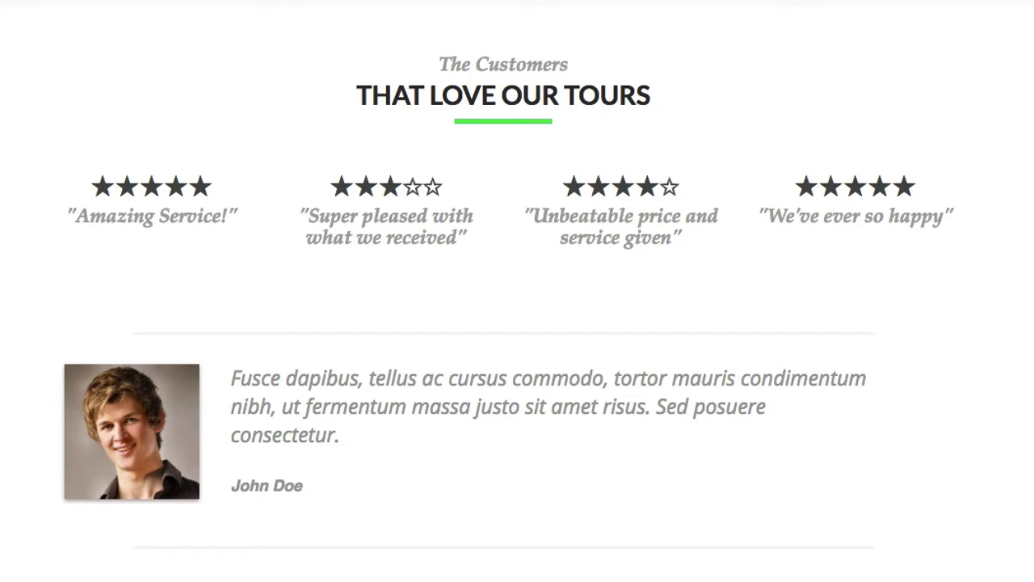
{"action": "scroll", "coordinate": [517, 291], "scroll_direction": "down", "scroll_amount": 2}
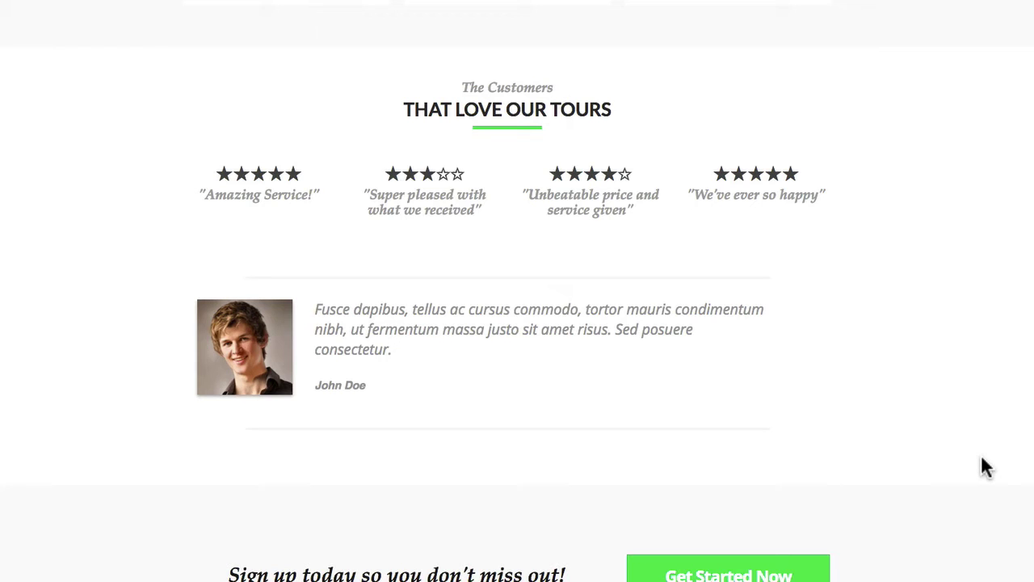
{"action": "scroll", "coordinate": [987, 468], "scroll_direction": "down", "scroll_amount": 4}
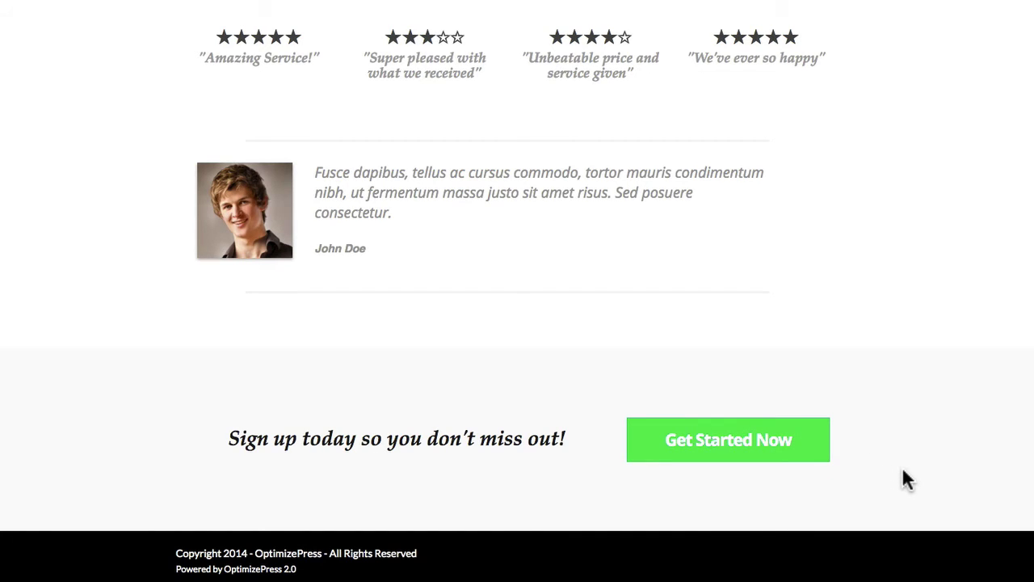
Preview the sign-up popup from the closing call to action, close it, and return to the page header.
{"action": "left_click", "coordinate": [730, 457]}
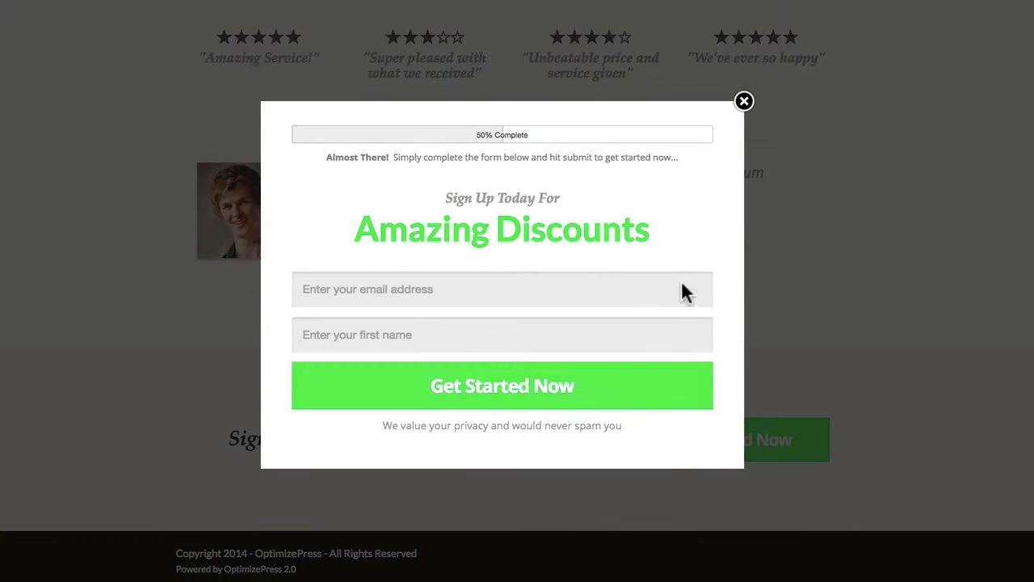
{"action": "left_click", "coordinate": [743, 102]}
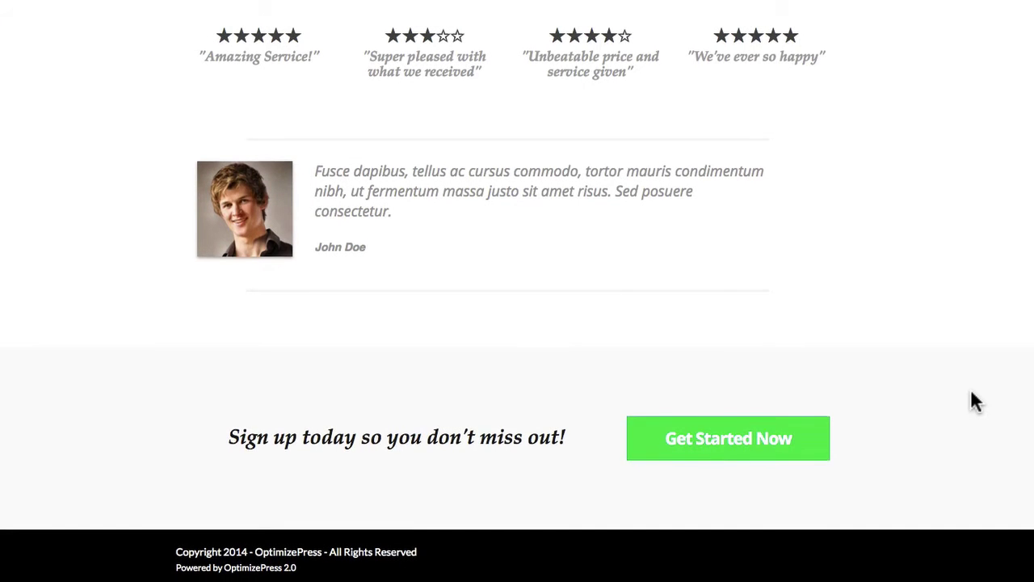
{"action": "scroll", "coordinate": [975, 401], "scroll_direction": "up", "scroll_amount": 5}
{"action": "scroll", "coordinate": [975, 402], "scroll_direction": "up", "scroll_amount": 7}
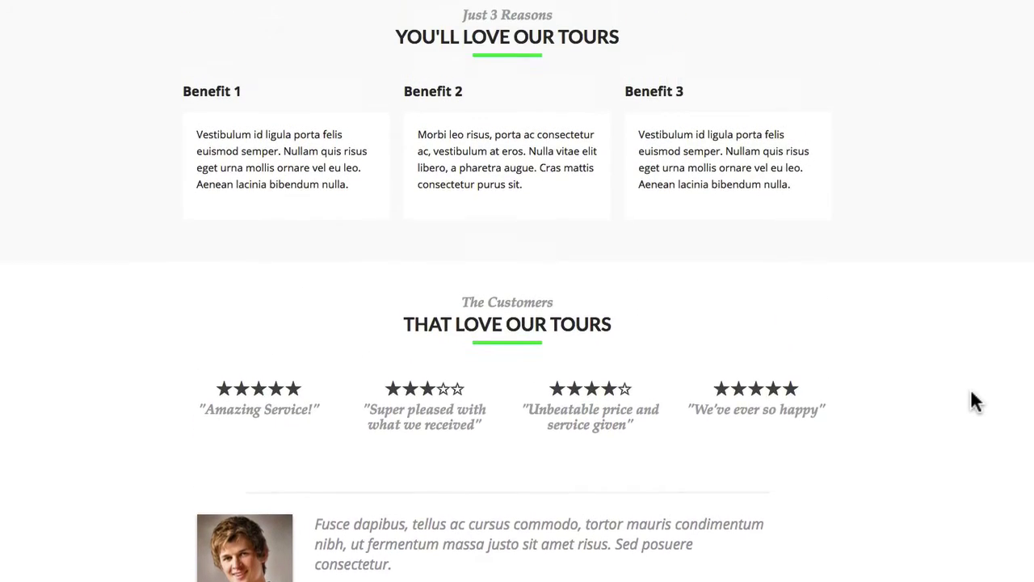
{"action": "scroll", "coordinate": [976, 402], "scroll_direction": "up", "scroll_amount": 1}
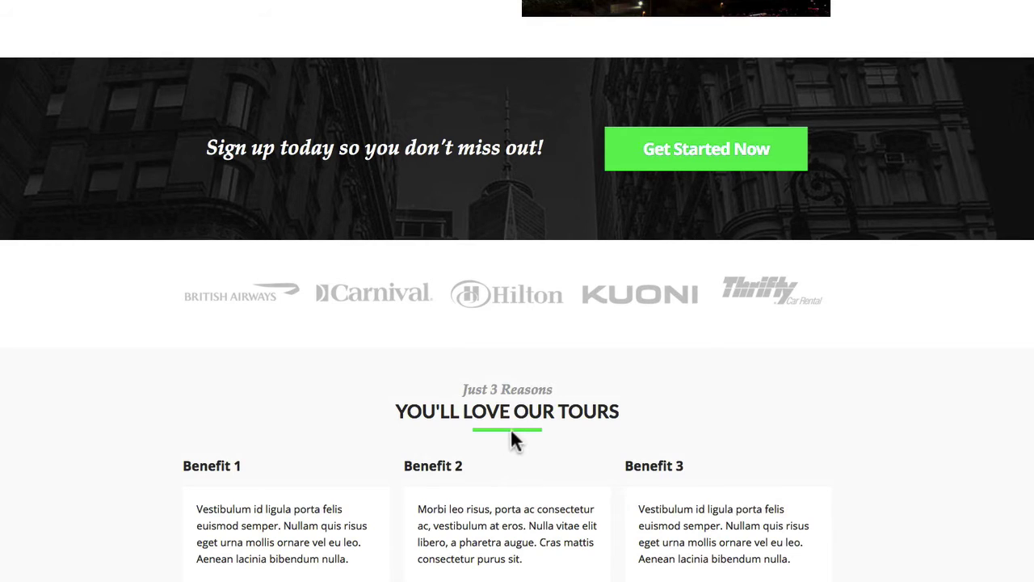
{"action": "scroll", "coordinate": [978, 411], "scroll_direction": "up", "scroll_amount": 10}
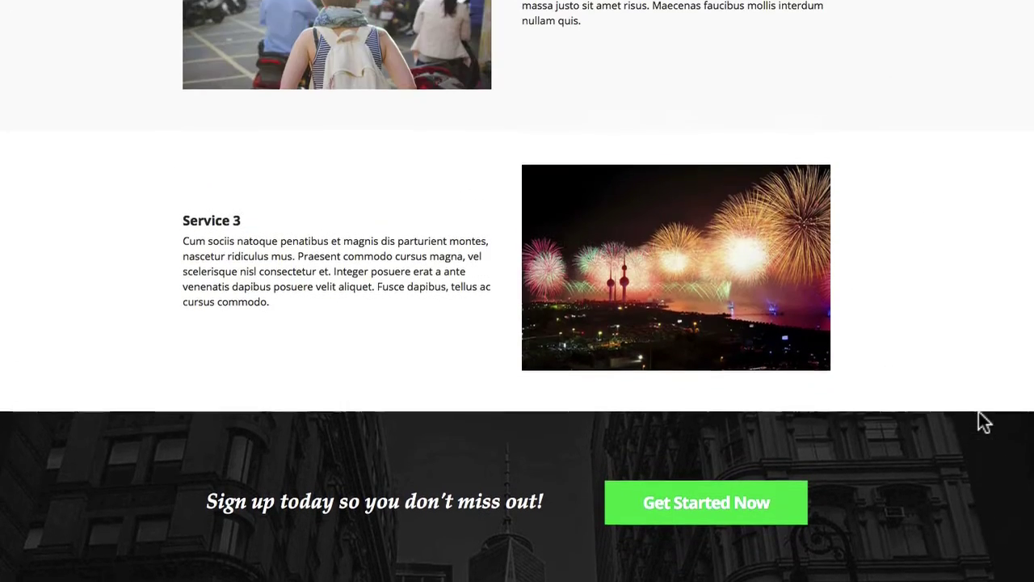
{"action": "scroll", "coordinate": [979, 413], "scroll_direction": "up", "scroll_amount": 19}
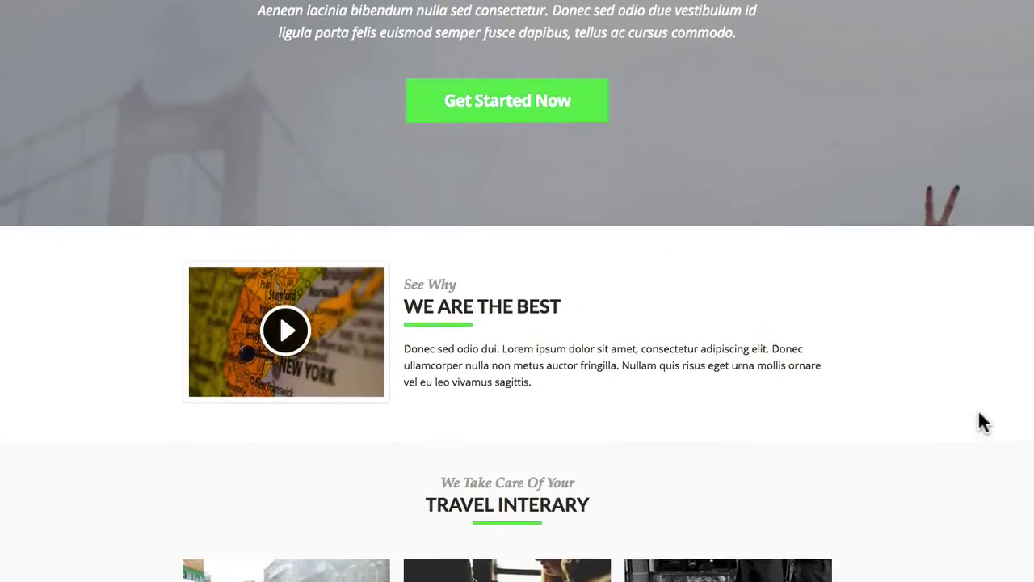
{"action": "scroll", "coordinate": [981, 421], "scroll_direction": "up", "scroll_amount": 3}
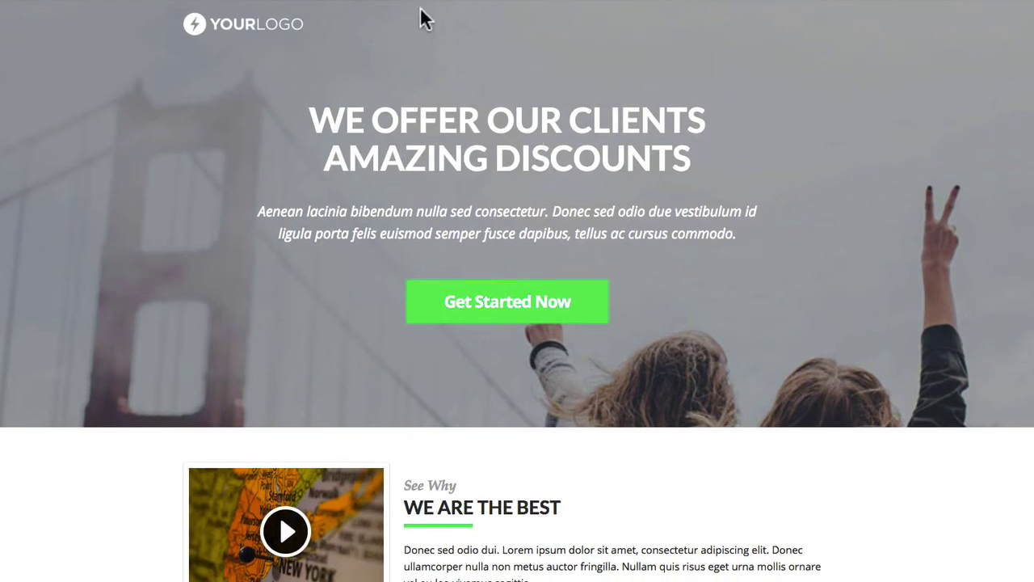
Switch to the page's LiveEditor and inspect the background image under Overall Page Colour Options in the colour scheme settings.
{"action": "left_click", "coordinate": [286, 18]}
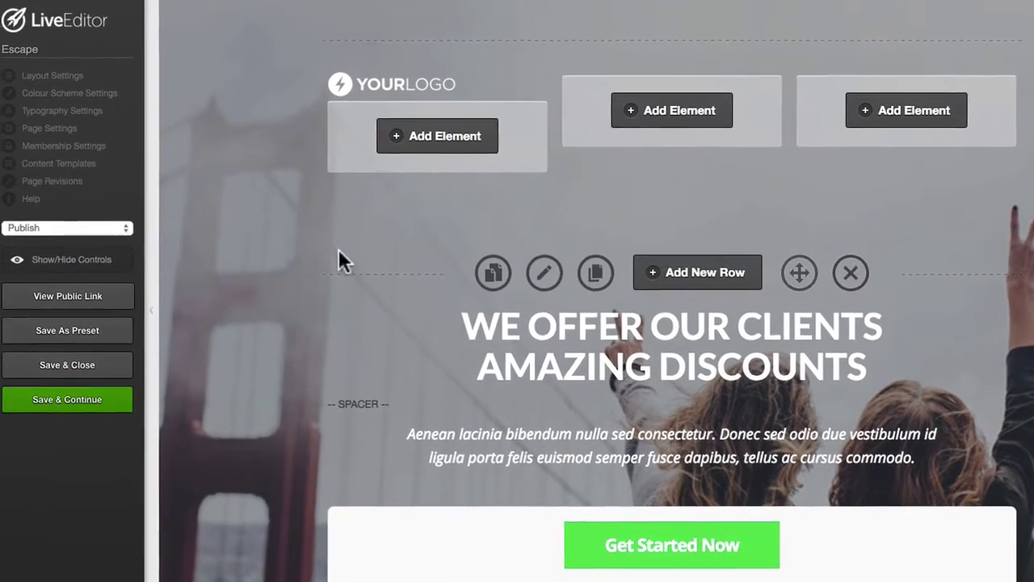
{"action": "left_click", "coordinate": [58, 95]}
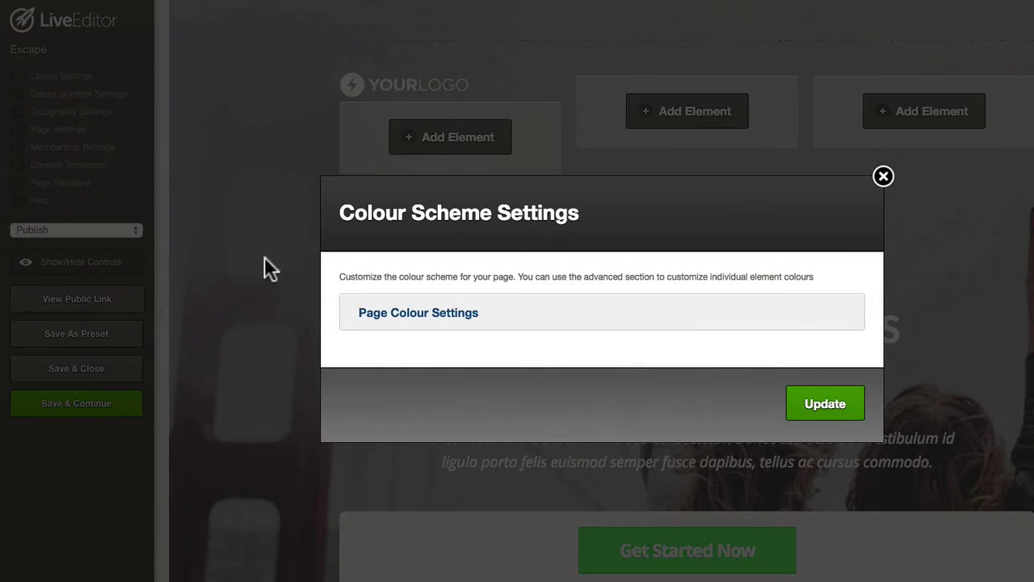
{"action": "left_click", "coordinate": [385, 315]}
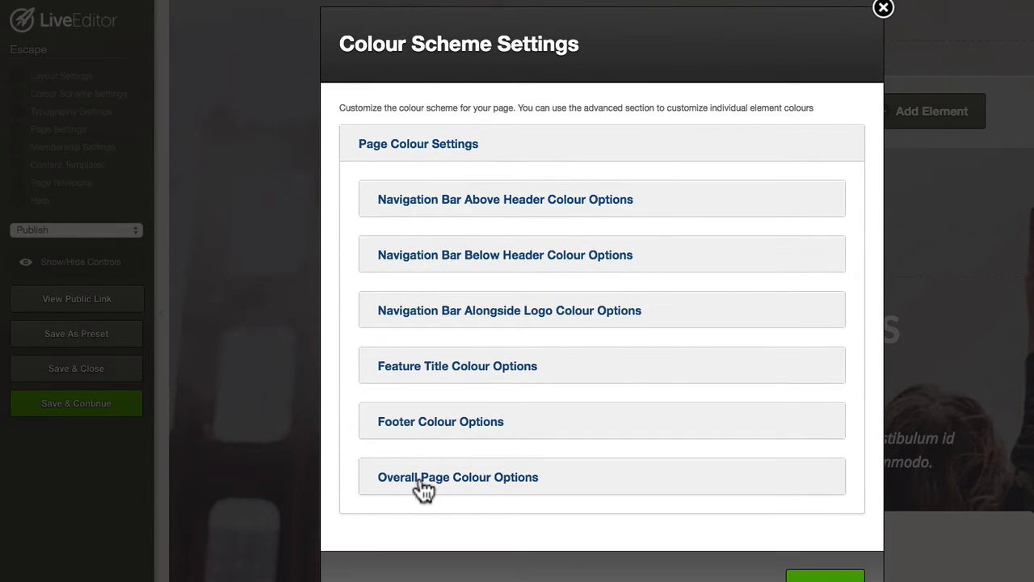
{"action": "left_click", "coordinate": [424, 483]}
{"action": "scroll", "coordinate": [418, 412], "scroll_direction": "down", "scroll_amount": 4}
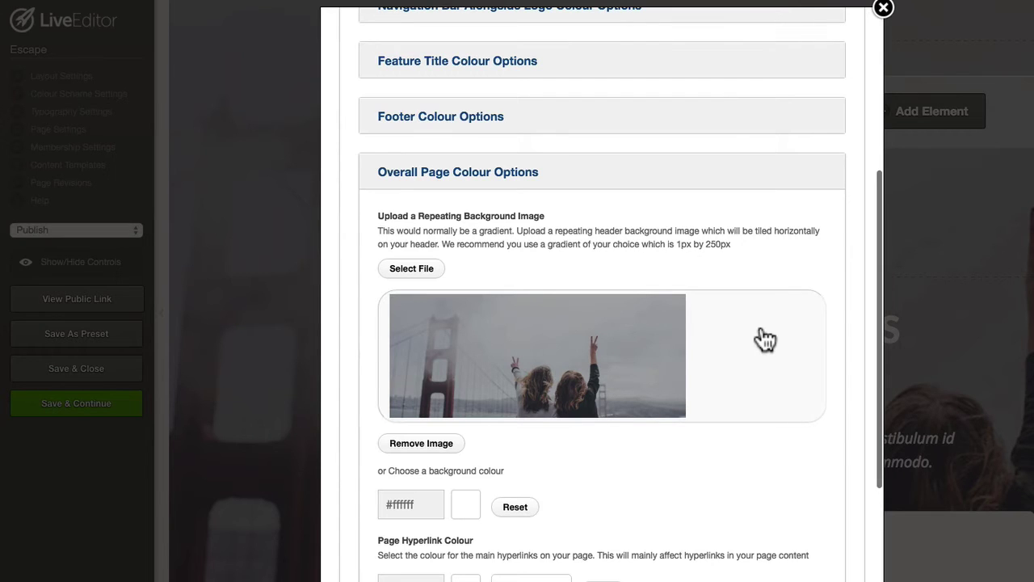
{"action": "scroll", "coordinate": [762, 338], "scroll_direction": "down", "scroll_amount": 1}
{"action": "scroll", "coordinate": [762, 336], "scroll_direction": "up", "scroll_amount": 5}
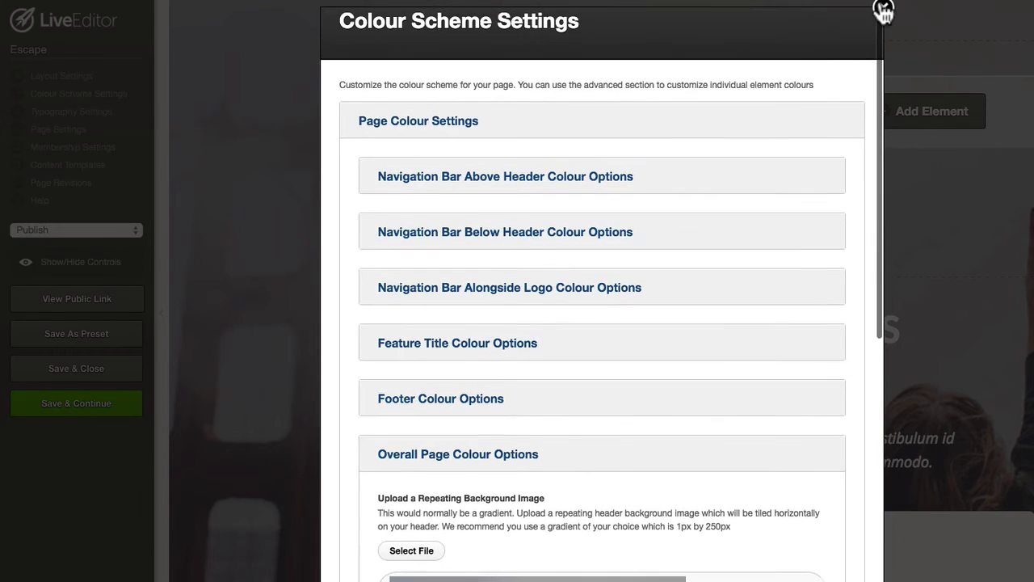
{"action": "left_click", "coordinate": [885, 14]}
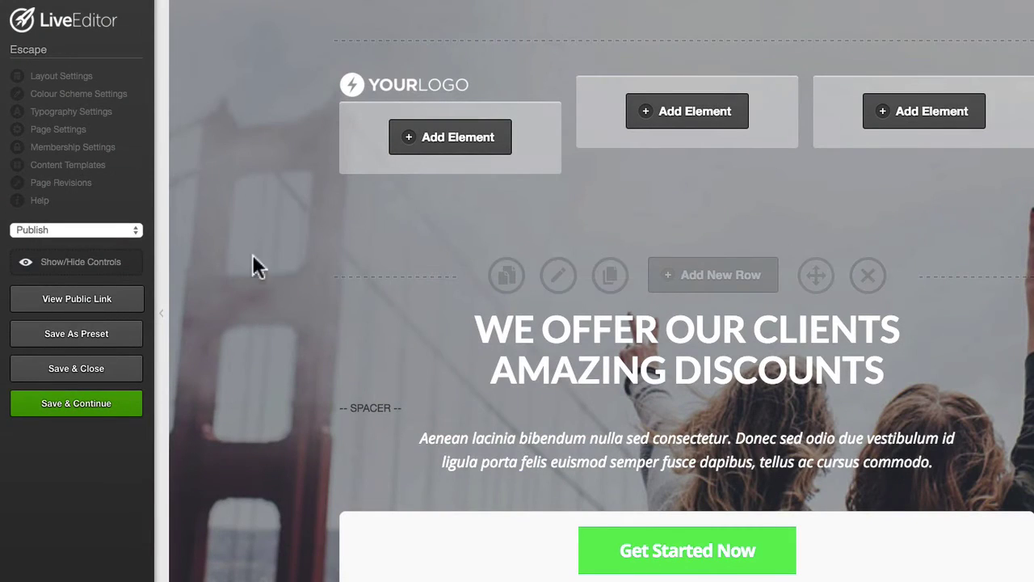
Examine the typography settings for the paragraph text and the H1 to H6 heading styles, and close them.
{"action": "left_click", "coordinate": [91, 118]}
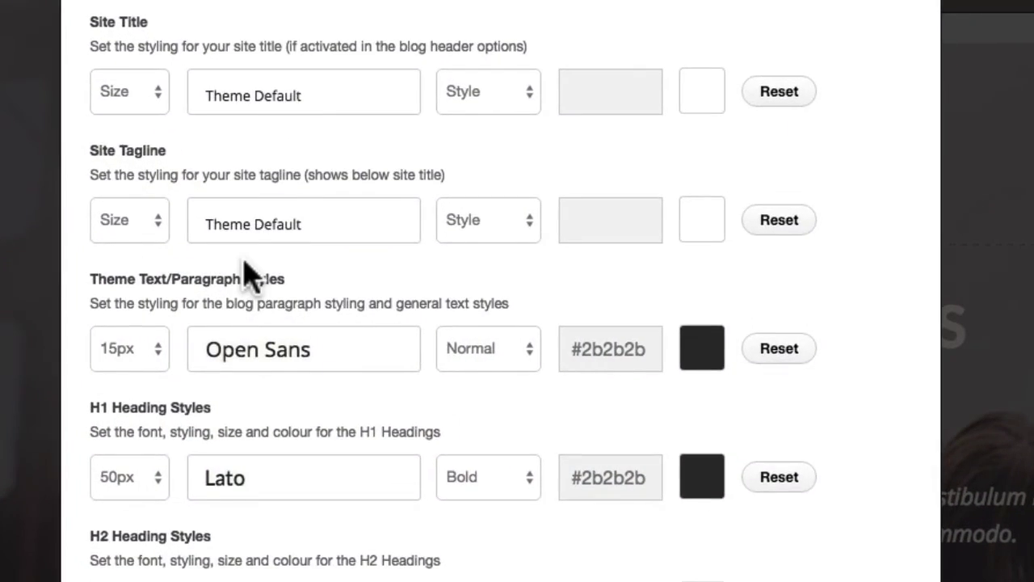
{"action": "scroll", "coordinate": [339, 247], "scroll_direction": "down", "scroll_amount": 5}
{"action": "scroll", "coordinate": [247, 275], "scroll_direction": "down", "scroll_amount": 7}
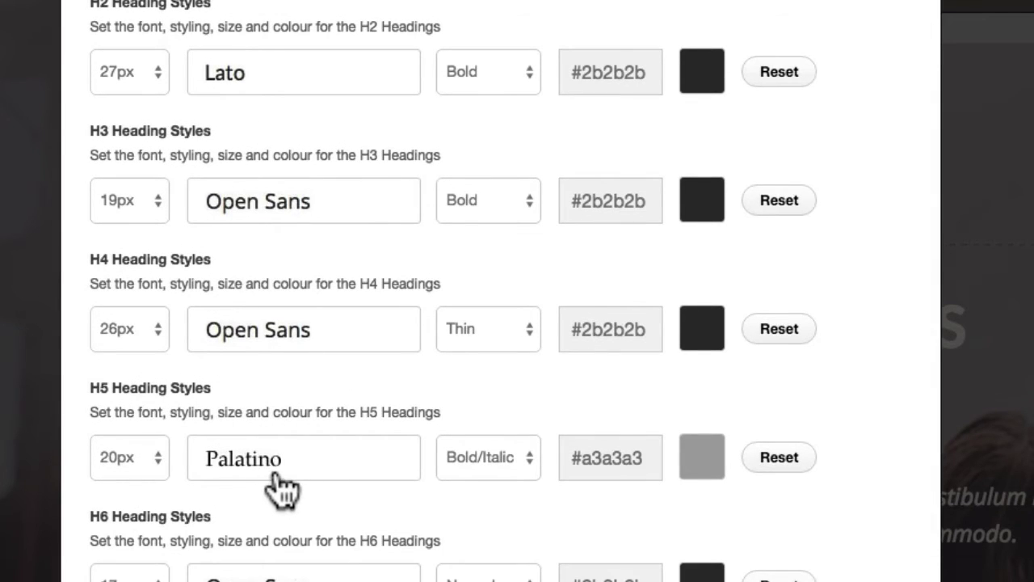
{"action": "left_click", "coordinate": [505, 457]}
{"action": "left_click", "coordinate": [454, 519]}
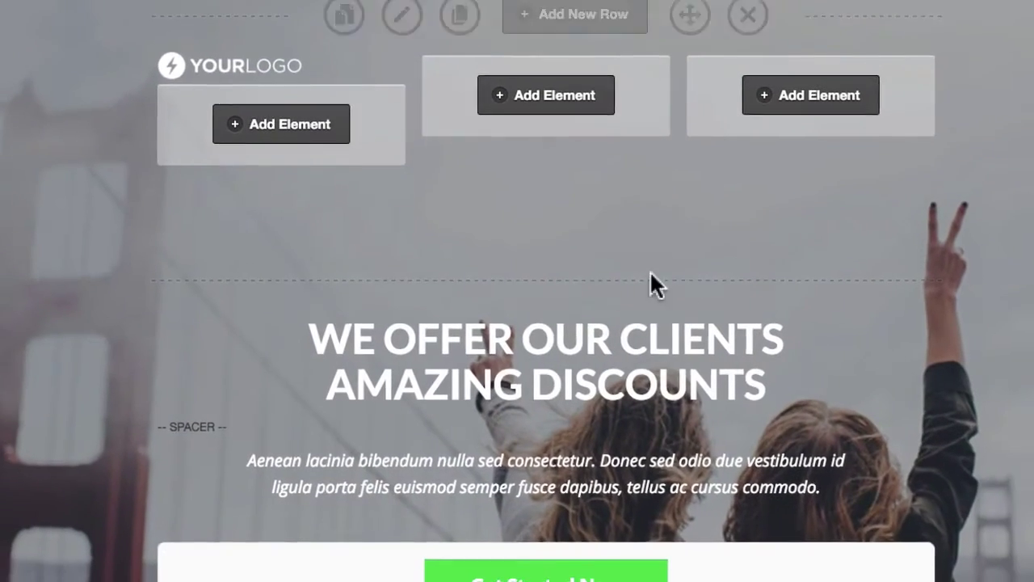
Open the text block below the main hero headline for editing and bring up its advanced options.
{"action": "scroll", "coordinate": [575, 304], "scroll_direction": "down", "scroll_amount": 2}
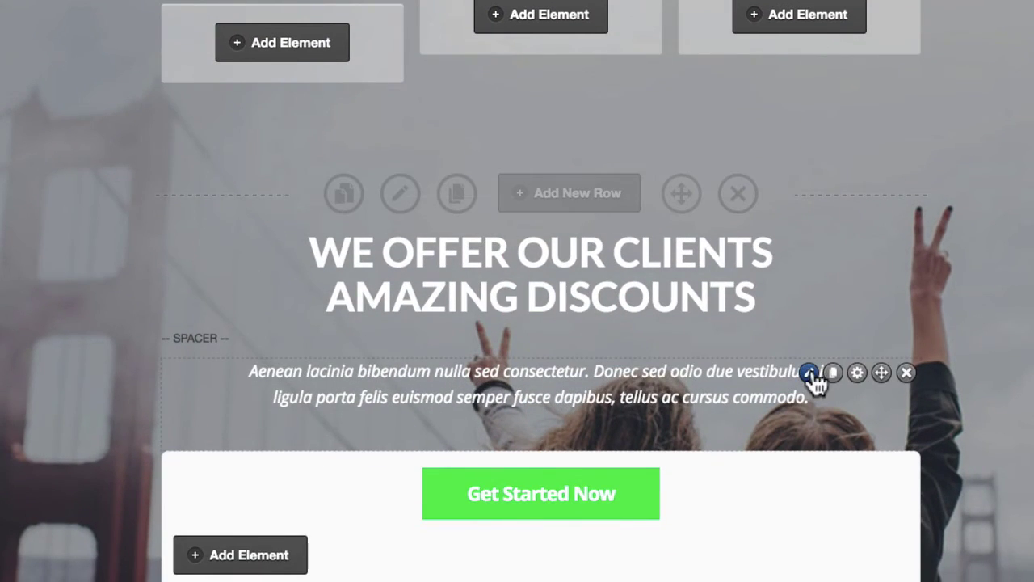
{"action": "left_click", "coordinate": [808, 374]}
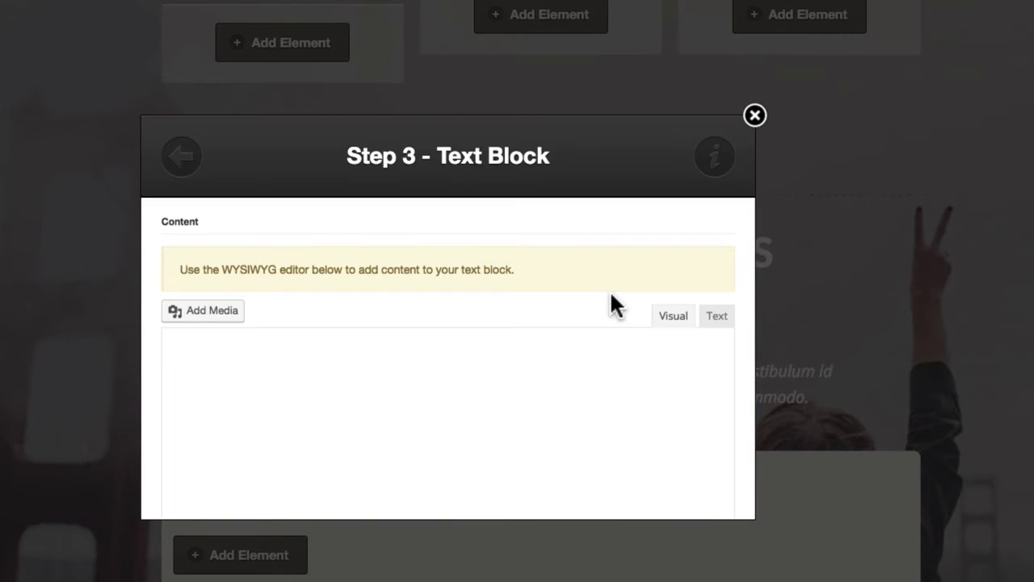
{"action": "scroll", "coordinate": [615, 236], "scroll_direction": "down", "scroll_amount": 2}
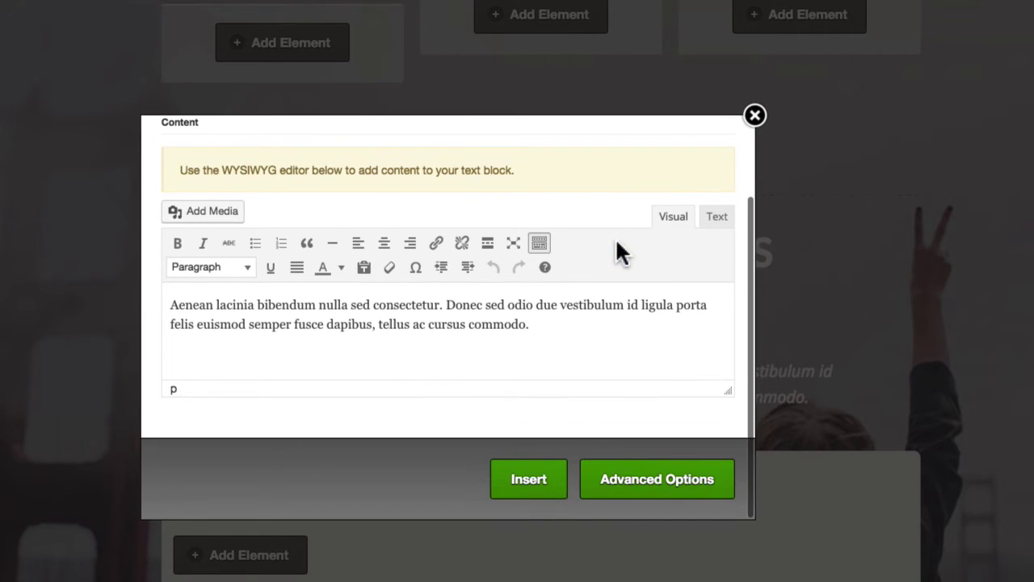
{"action": "left_click", "coordinate": [625, 485]}
Examine the text block's alignment, font styling, padding, margin and width options, and close the dialog without changes.
{"action": "scroll", "coordinate": [440, 271], "scroll_direction": "down", "scroll_amount": 5}
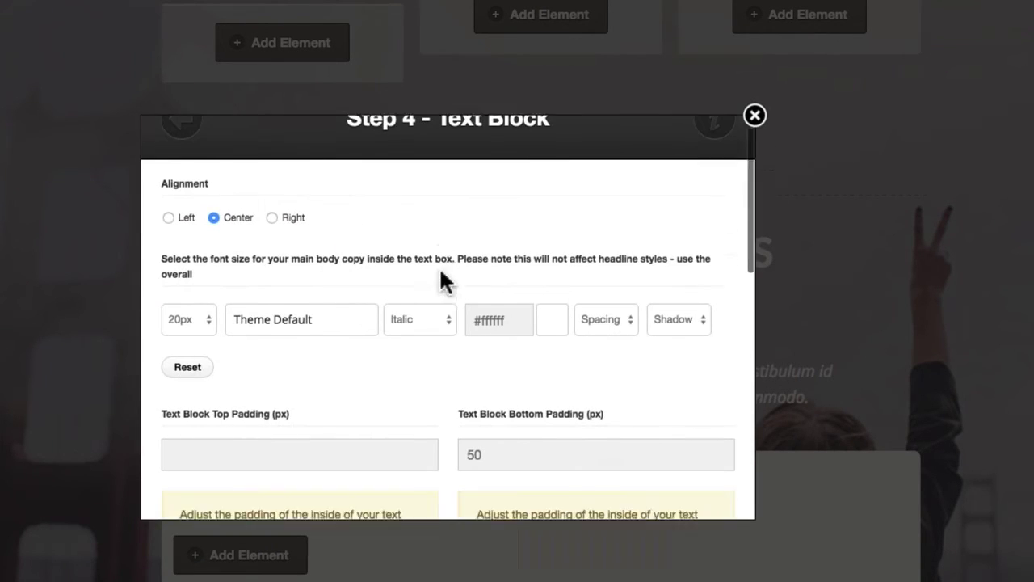
{"action": "scroll", "coordinate": [441, 273], "scroll_direction": "down", "scroll_amount": 3}
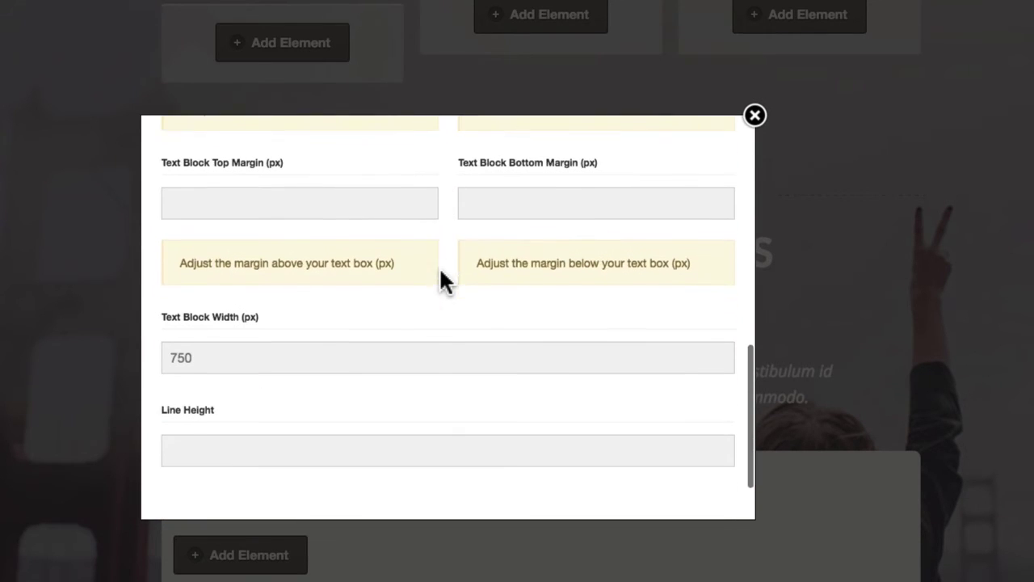
{"action": "scroll", "coordinate": [441, 272], "scroll_direction": "up", "scroll_amount": 8}
{"action": "scroll", "coordinate": [440, 271], "scroll_direction": "down", "scroll_amount": 3}
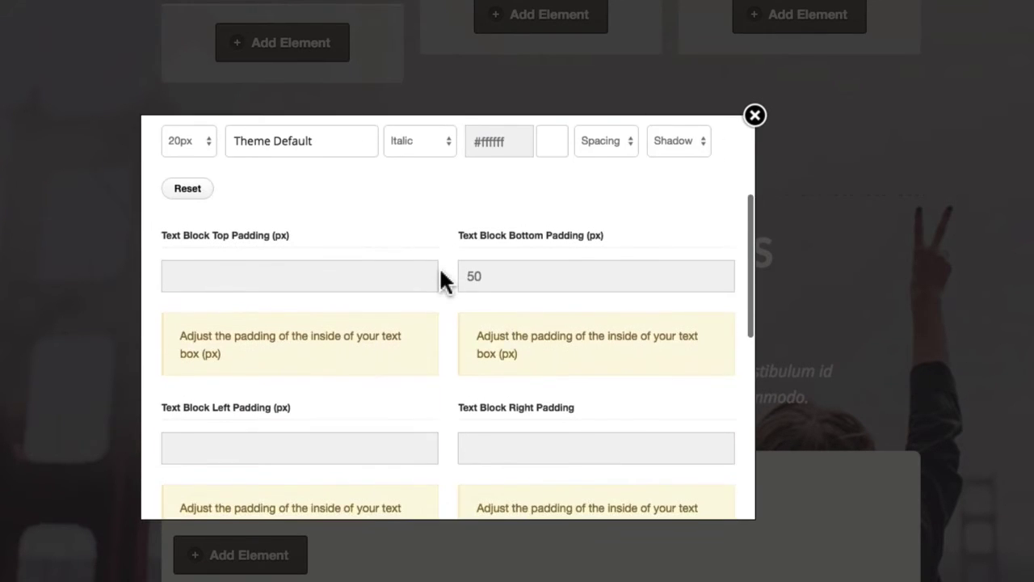
{"action": "scroll", "coordinate": [441, 271], "scroll_direction": "up", "scroll_amount": 3}
{"action": "scroll", "coordinate": [441, 270], "scroll_direction": "down", "scroll_amount": 3}
{"action": "scroll", "coordinate": [440, 271], "scroll_direction": "down", "scroll_amount": 3}
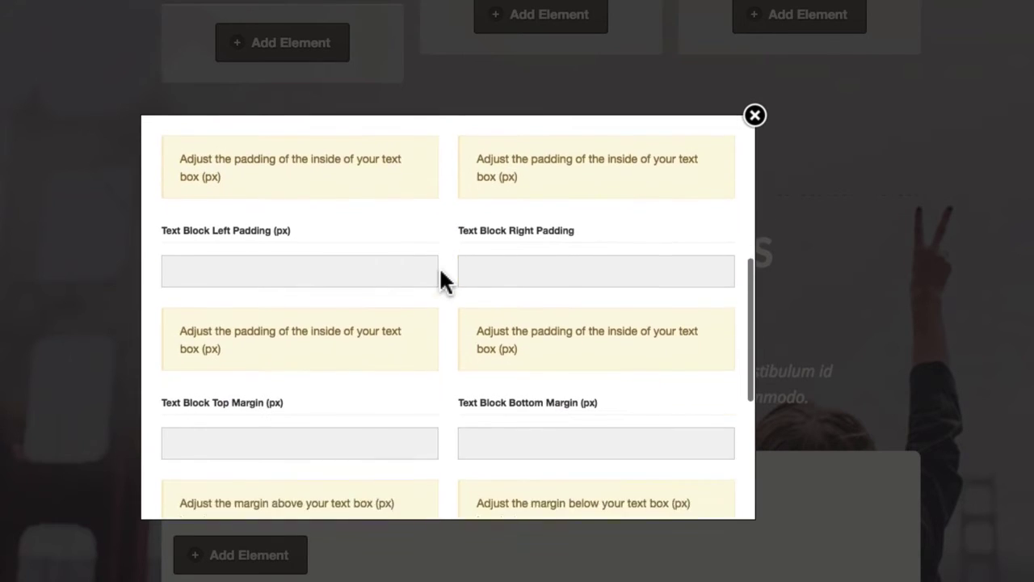
{"action": "scroll", "coordinate": [441, 271], "scroll_direction": "up", "scroll_amount": 6}
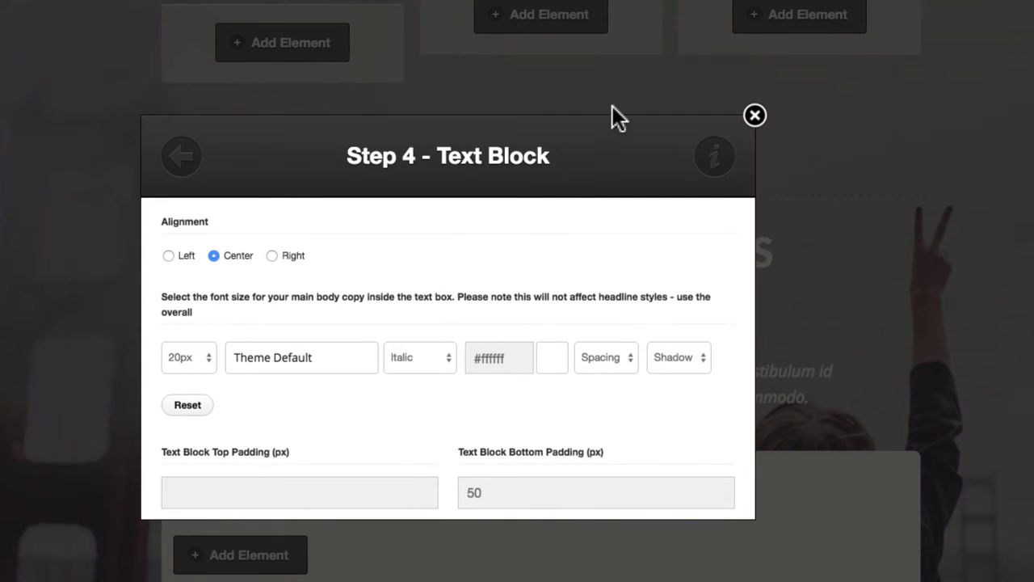
{"action": "left_click", "coordinate": [755, 115]}
Inspect the See Why headline's headline tag choices and custom font settings, and close the dialog without changes.
{"action": "scroll", "coordinate": [785, 364], "scroll_direction": "down", "scroll_amount": 6}
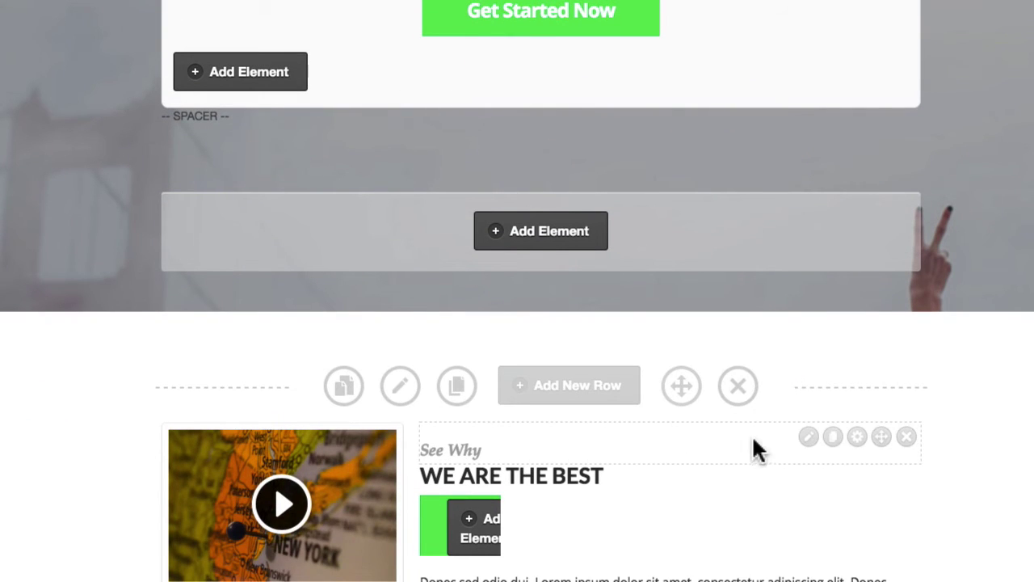
{"action": "left_click", "coordinate": [809, 437]}
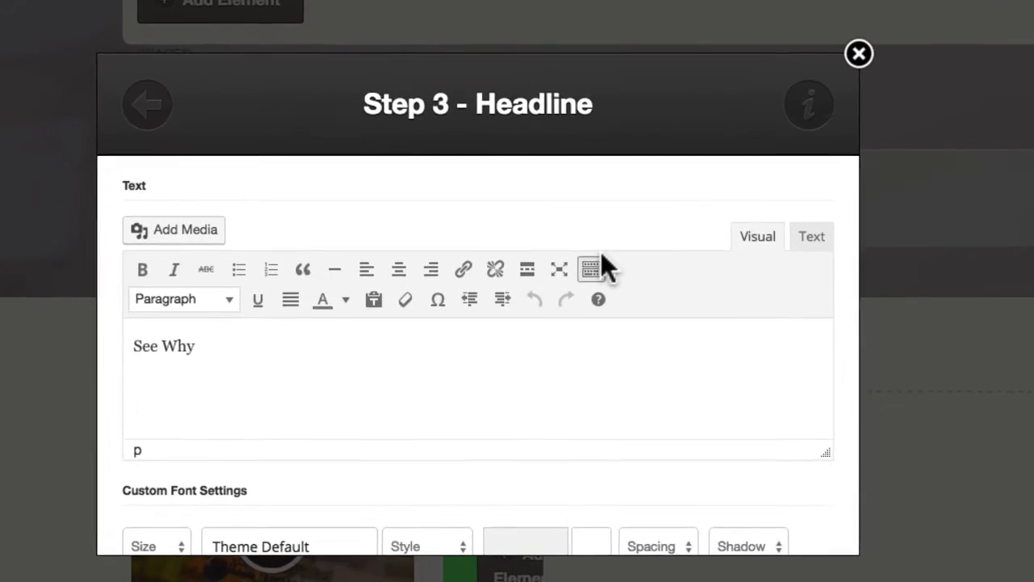
{"action": "scroll", "coordinate": [452, 212], "scroll_direction": "down", "scroll_amount": 10}
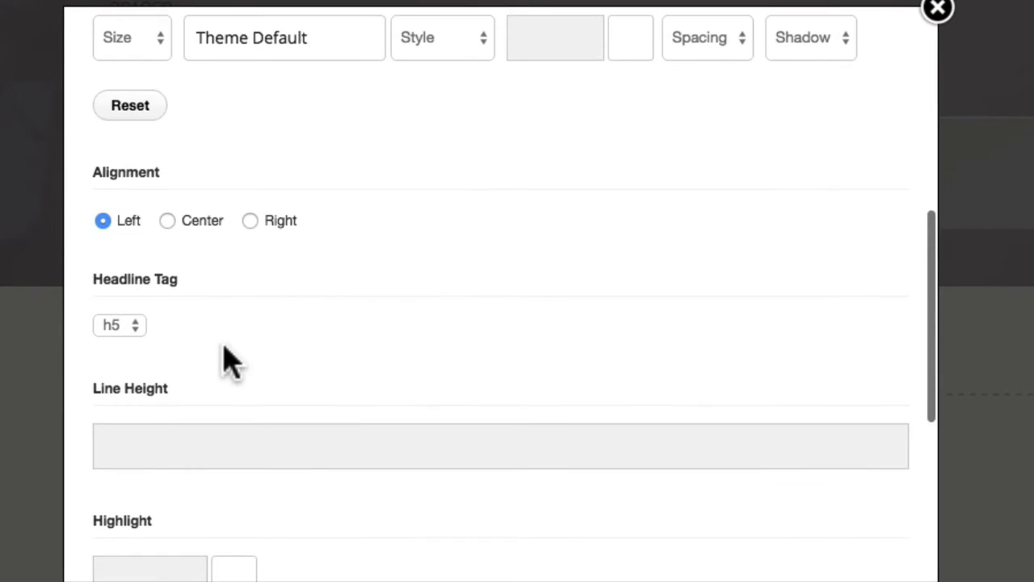
{"action": "left_click", "coordinate": [117, 328]}
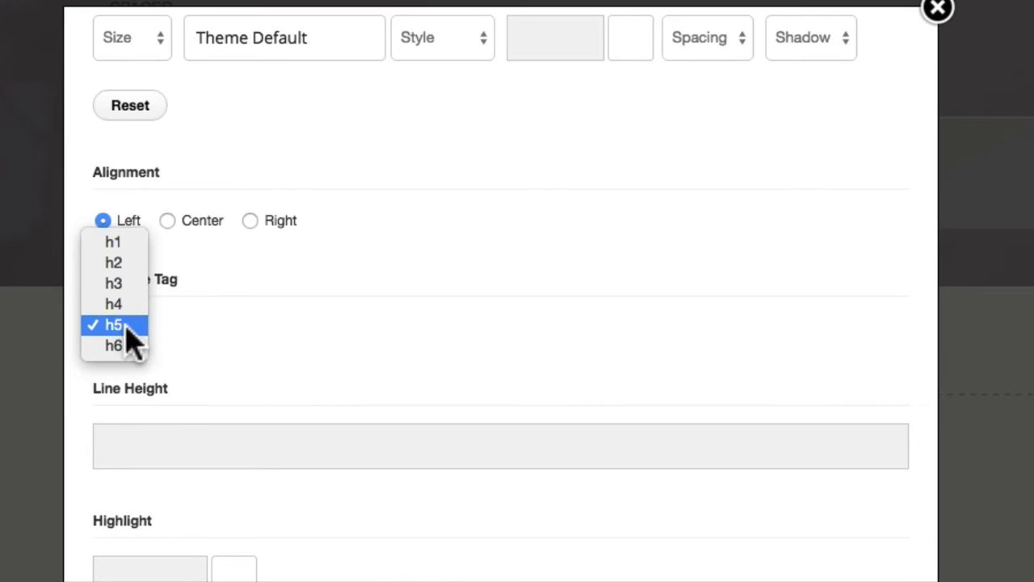
{"action": "left_click", "coordinate": [261, 350]}
{"action": "scroll", "coordinate": [267, 347], "scroll_direction": "up", "scroll_amount": 2}
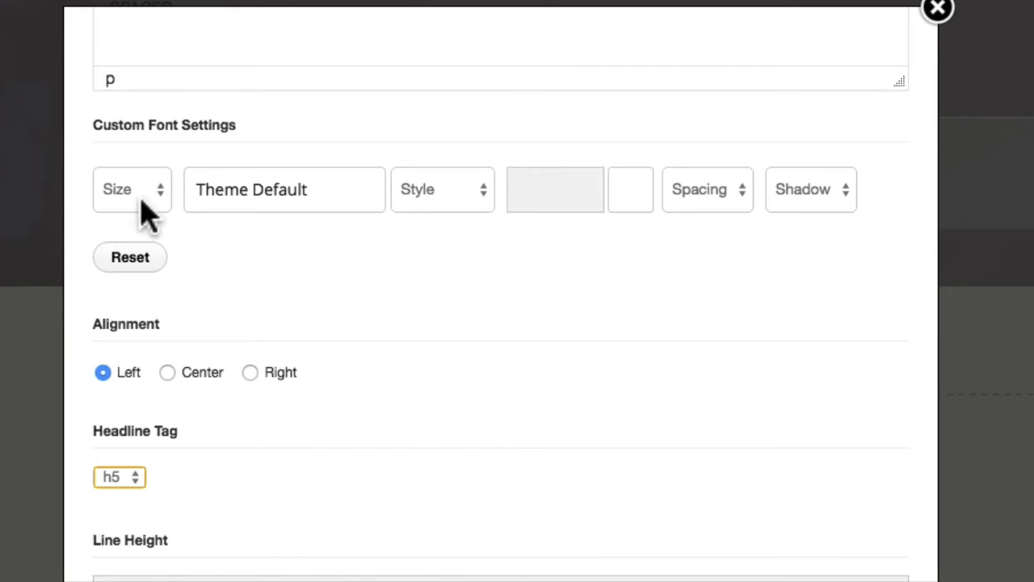
{"action": "left_click", "coordinate": [939, 11]}
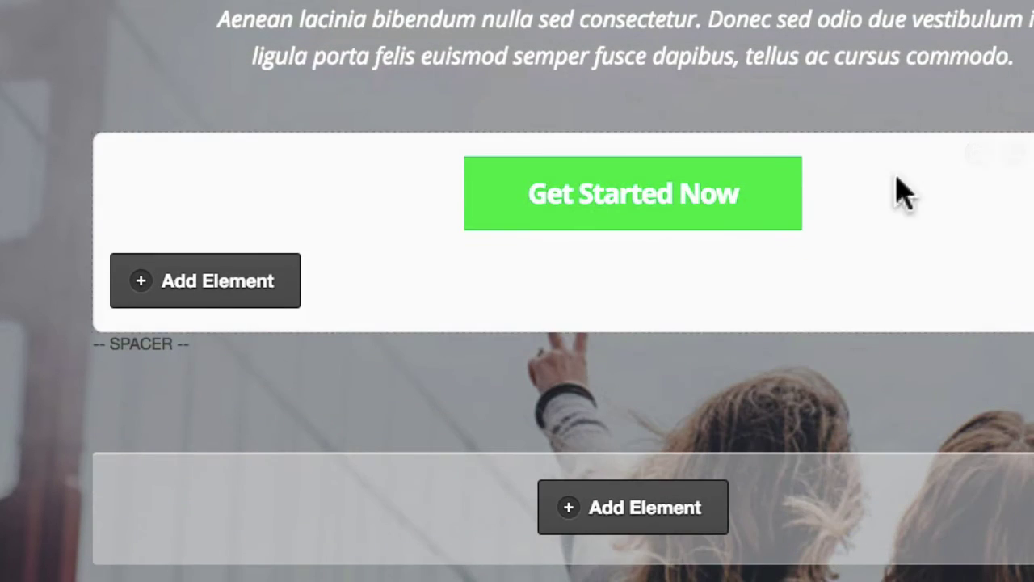
Open the green underline feature box below the We Are The Best headline for editing and bring up its advanced options.
{"action": "scroll", "coordinate": [901, 236], "scroll_direction": "down", "scroll_amount": 5}
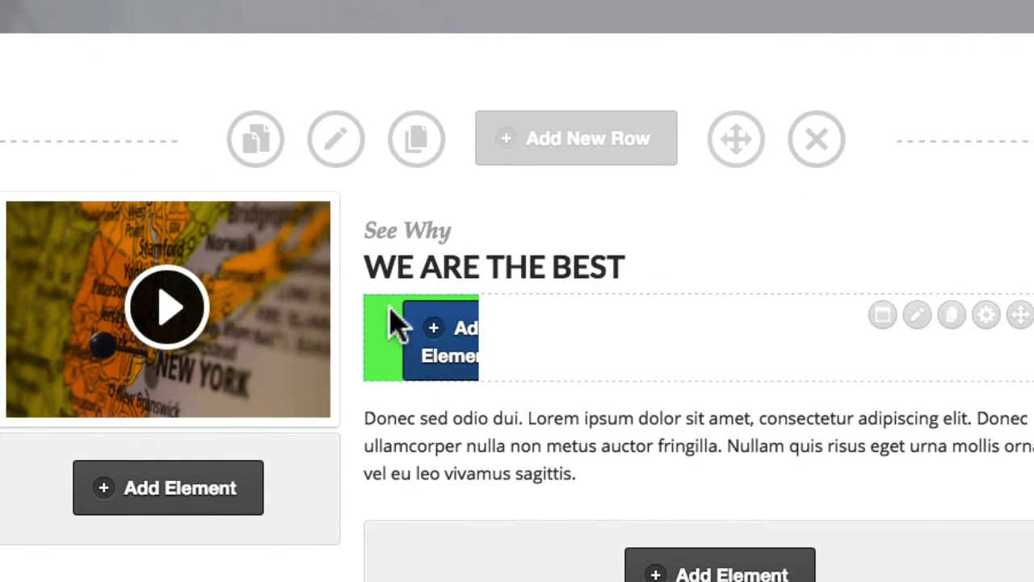
{"action": "left_click", "coordinate": [883, 315]}
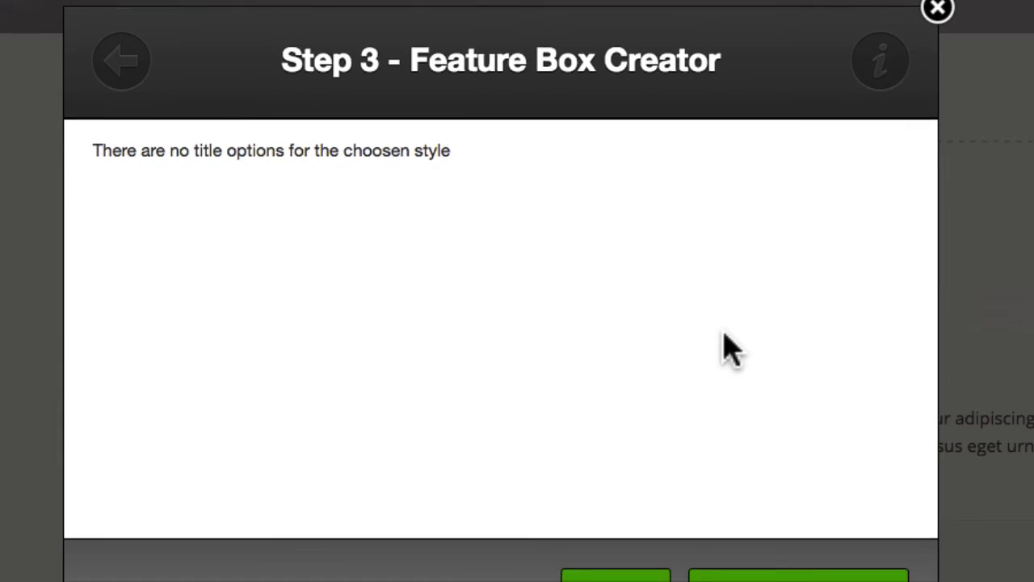
{"action": "scroll", "coordinate": [723, 347], "scroll_direction": "down", "scroll_amount": 2}
{"action": "left_click", "coordinate": [744, 535]}
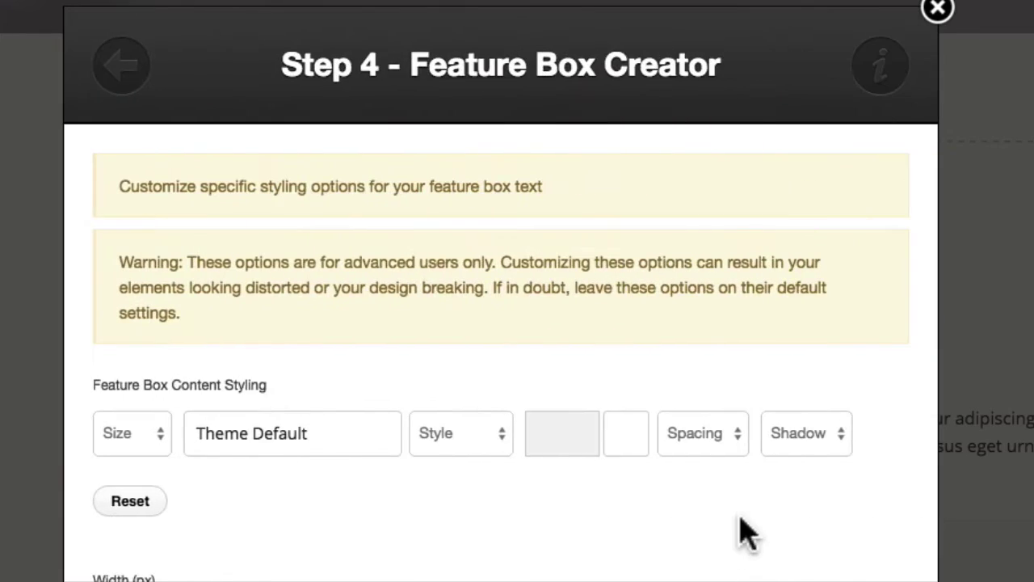
Examine the feature box's width, margin, padding and alignment options and the colour picker for its background gradient start colour.
{"action": "scroll", "coordinate": [554, 258], "scroll_direction": "down", "scroll_amount": 5}
{"action": "scroll", "coordinate": [555, 259], "scroll_direction": "down", "scroll_amount": 5}
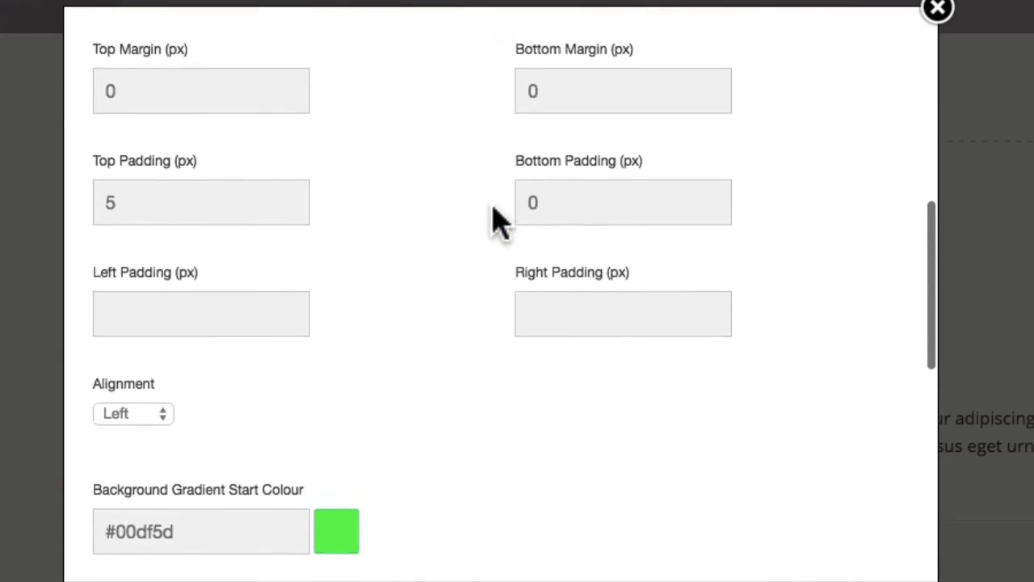
{"action": "scroll", "coordinate": [496, 219], "scroll_direction": "up", "scroll_amount": 1}
{"action": "double_click", "coordinate": [181, 64]}
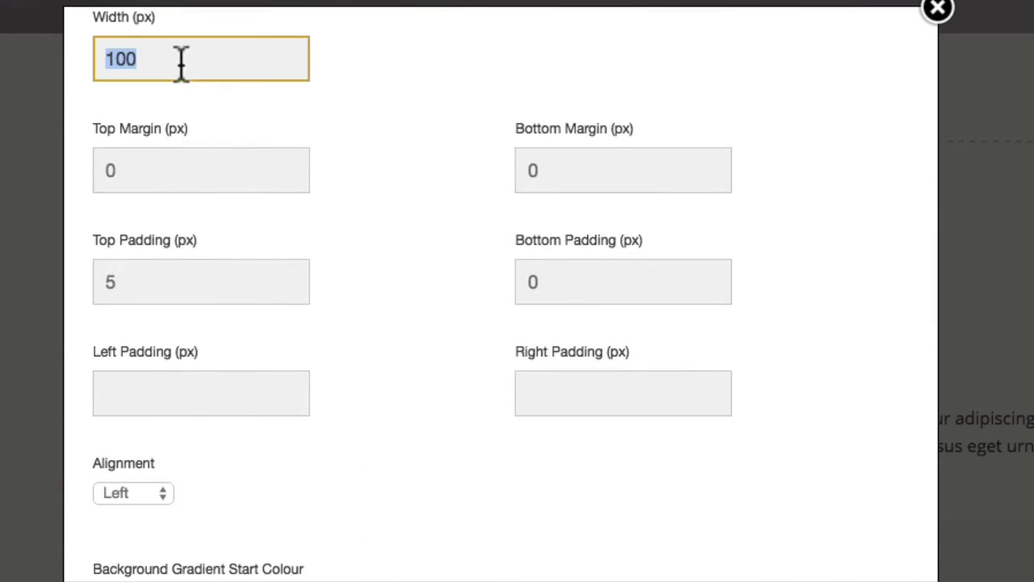
{"action": "left_click", "coordinate": [427, 179]}
{"action": "scroll", "coordinate": [427, 179], "scroll_direction": "down", "scroll_amount": 5}
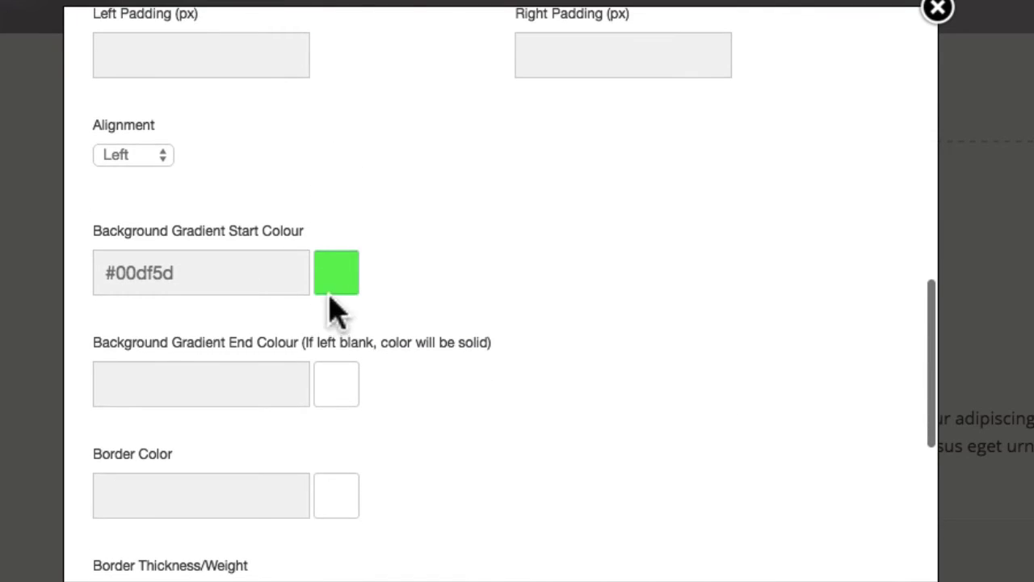
{"action": "left_click", "coordinate": [335, 276]}
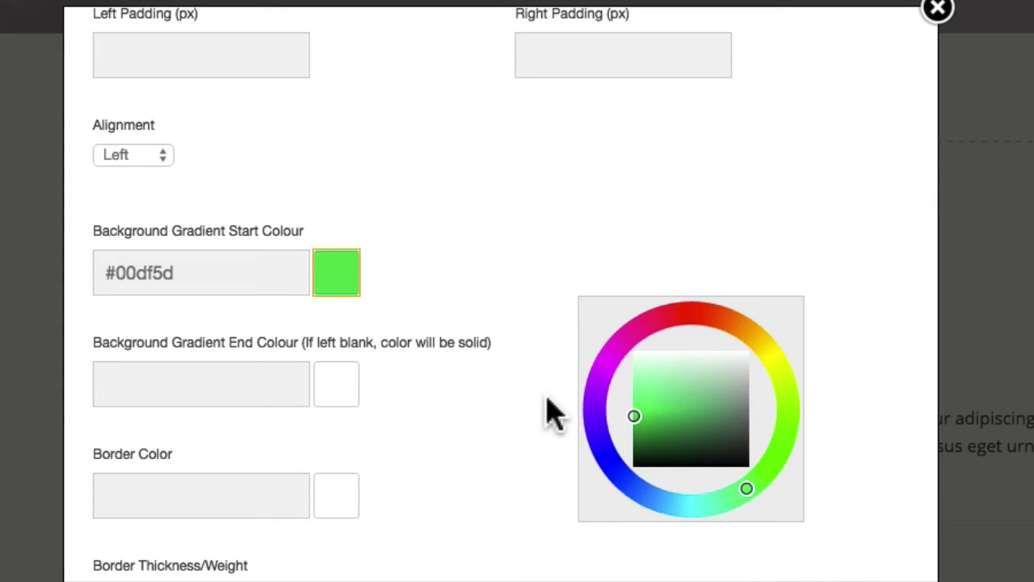
{"action": "right_click", "coordinate": [485, 330]}
{"action": "left_click", "coordinate": [534, 224]}
Review the feature box's content styling, width, margin and padding options again, and close the dialog without changes.
{"action": "scroll", "coordinate": [561, 219], "scroll_direction": "up", "scroll_amount": 10}
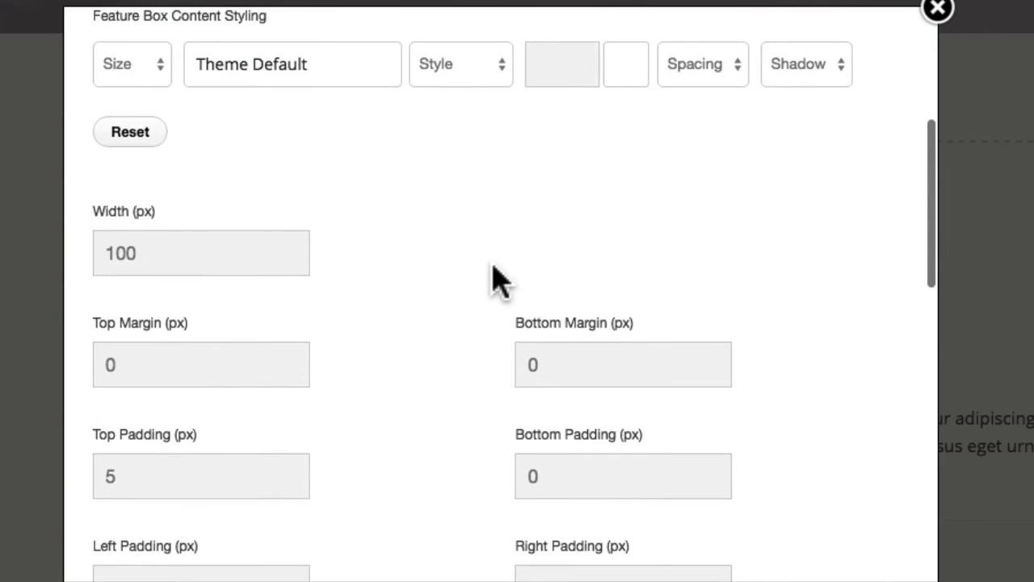
{"action": "scroll", "coordinate": [493, 279], "scroll_direction": "down", "scroll_amount": 3}
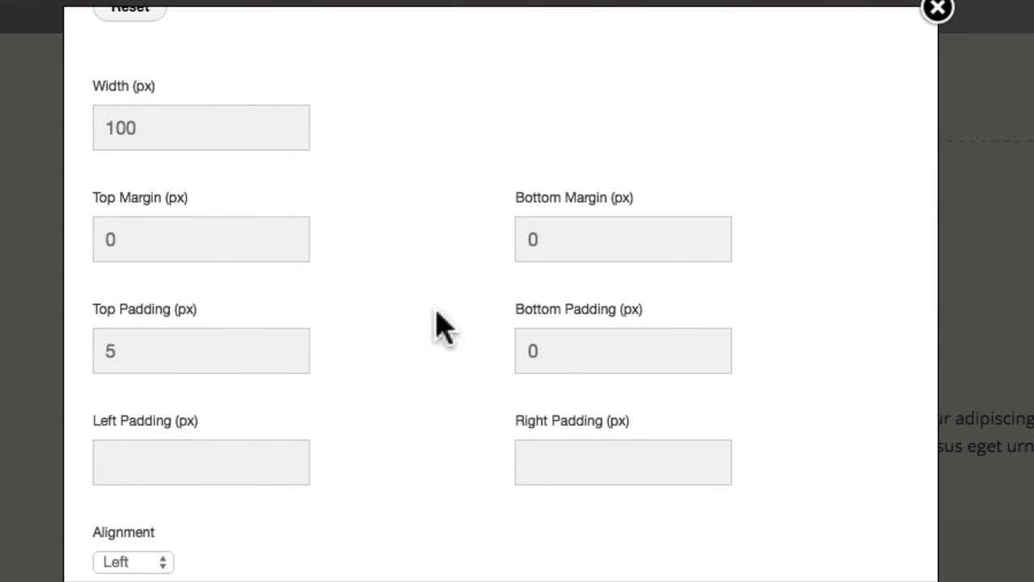
{"action": "scroll", "coordinate": [443, 370], "scroll_direction": "up", "scroll_amount": 4}
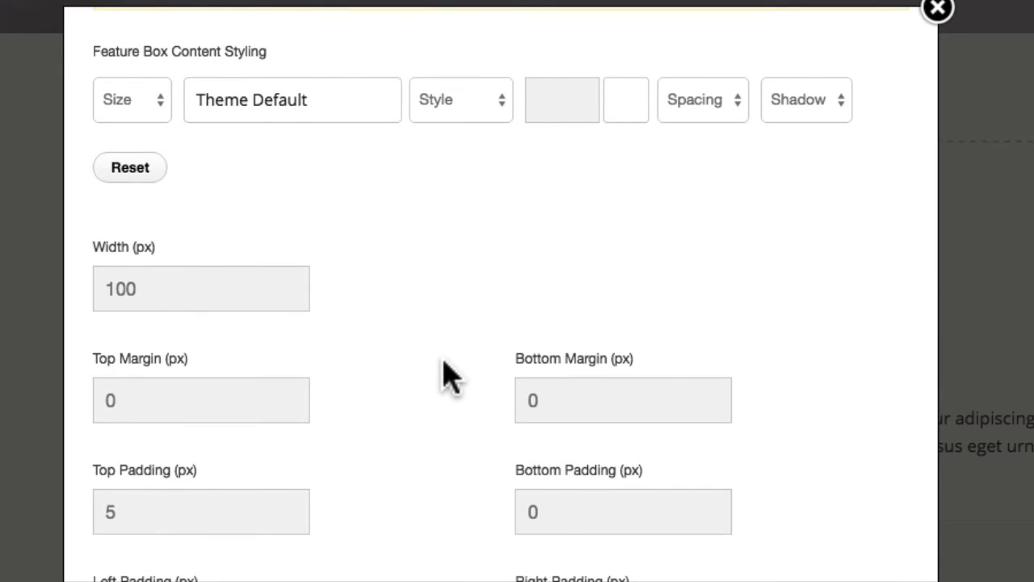
{"action": "scroll", "coordinate": [444, 373], "scroll_direction": "up", "scroll_amount": 5}
{"action": "scroll", "coordinate": [444, 373], "scroll_direction": "down", "scroll_amount": 6}
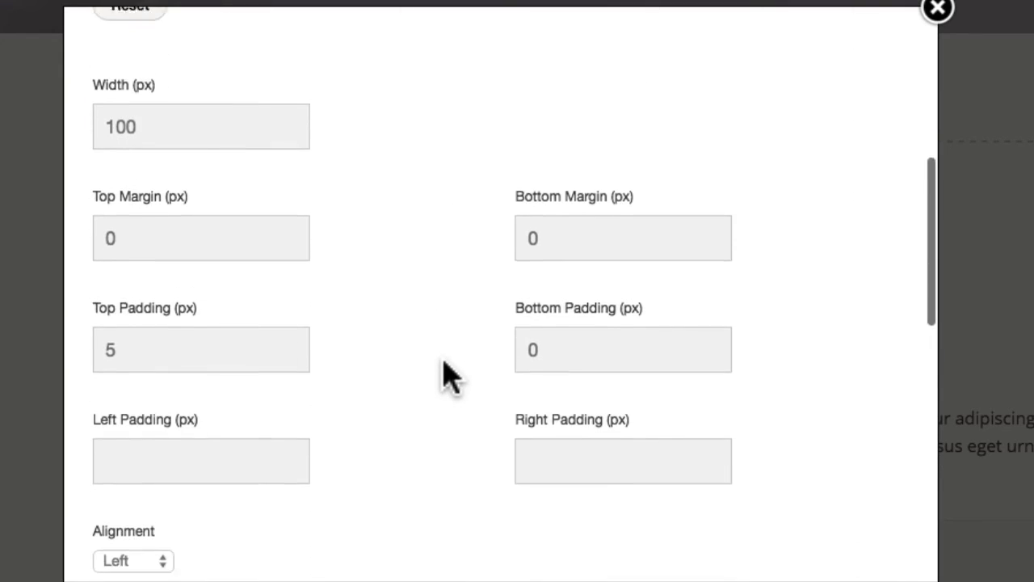
{"action": "scroll", "coordinate": [445, 374], "scroll_direction": "up", "scroll_amount": 3}
{"action": "double_click", "coordinate": [126, 257]}
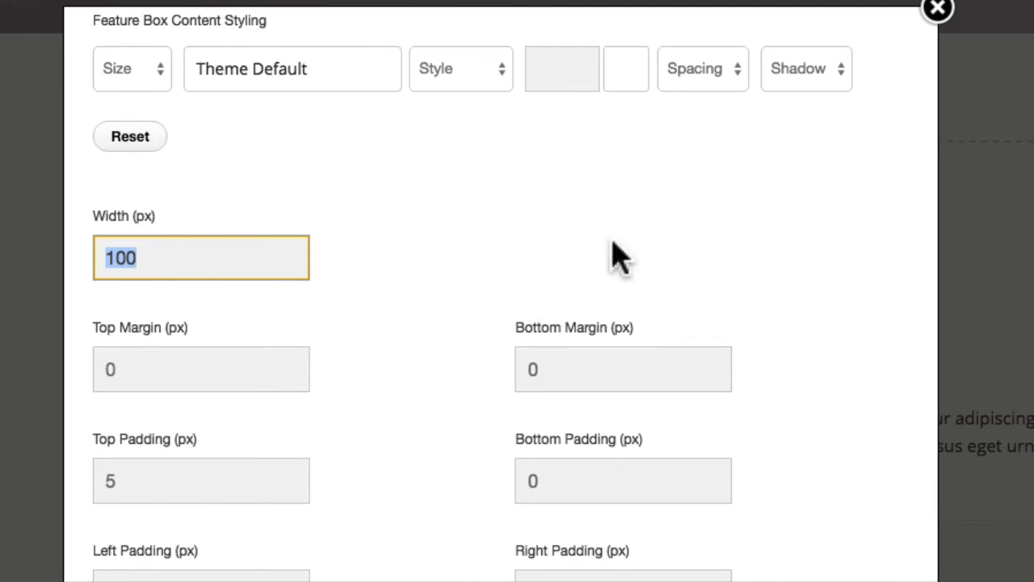
{"action": "left_click", "coordinate": [493, 320]}
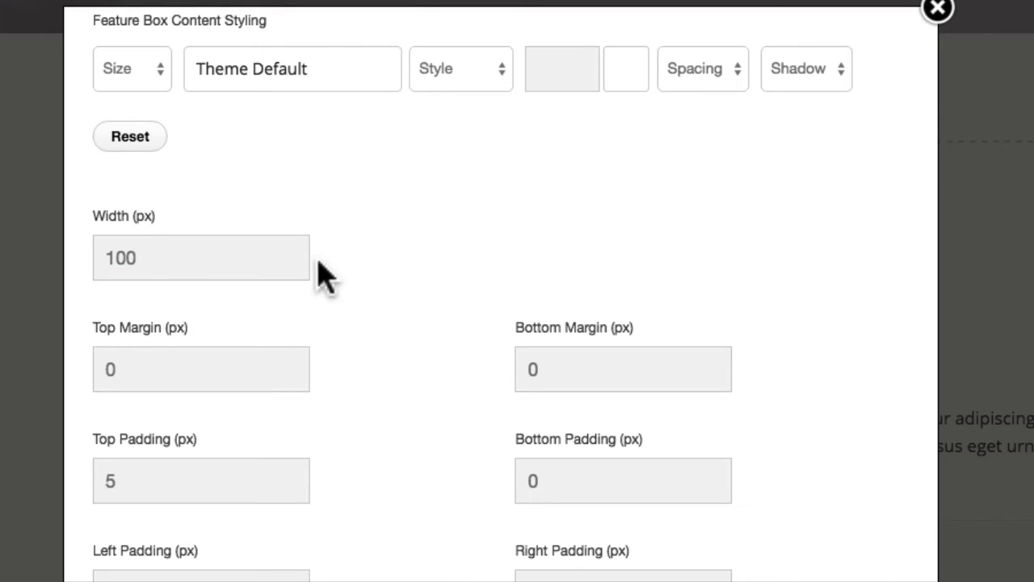
{"action": "scroll", "coordinate": [512, 248], "scroll_direction": "down", "scroll_amount": 5}
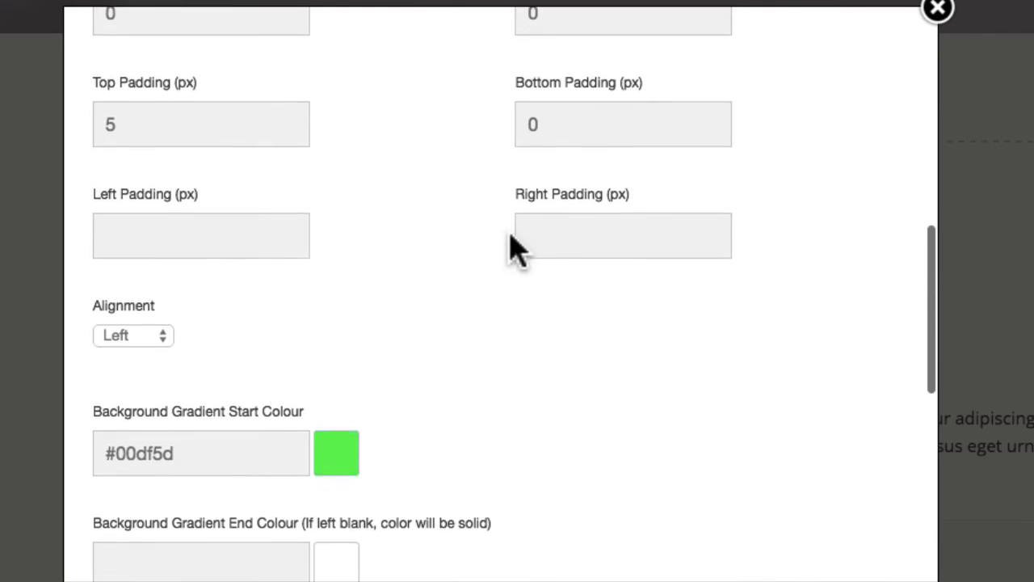
{"action": "left_click", "coordinate": [942, 12]}
Duplicate the green underline feature box below the We Are The Best headline, and delete the copy.
{"action": "scroll", "coordinate": [919, 331], "scroll_direction": "down", "scroll_amount": 3}
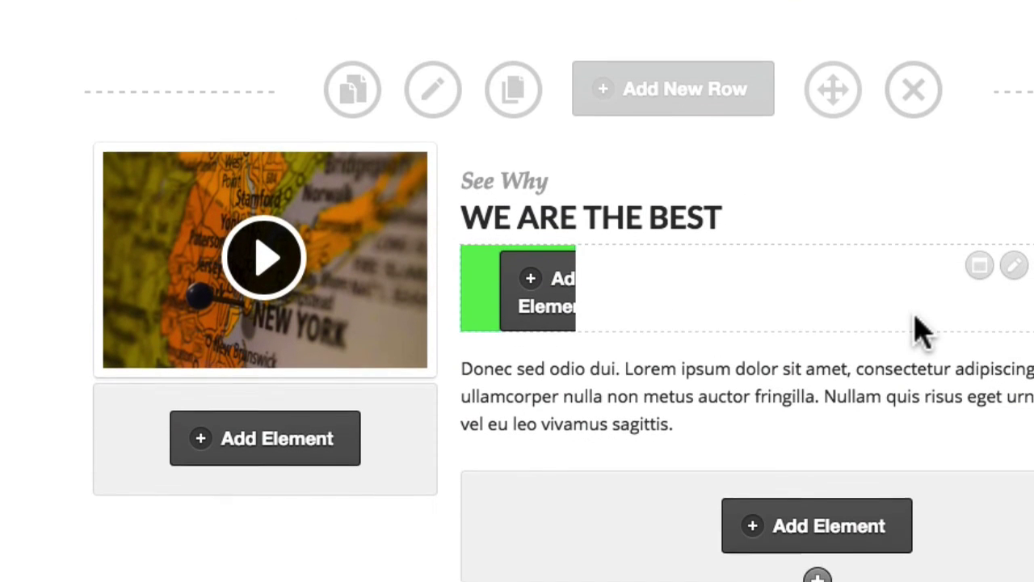
{"action": "scroll", "coordinate": [534, 432], "scroll_direction": "down", "scroll_amount": 4}
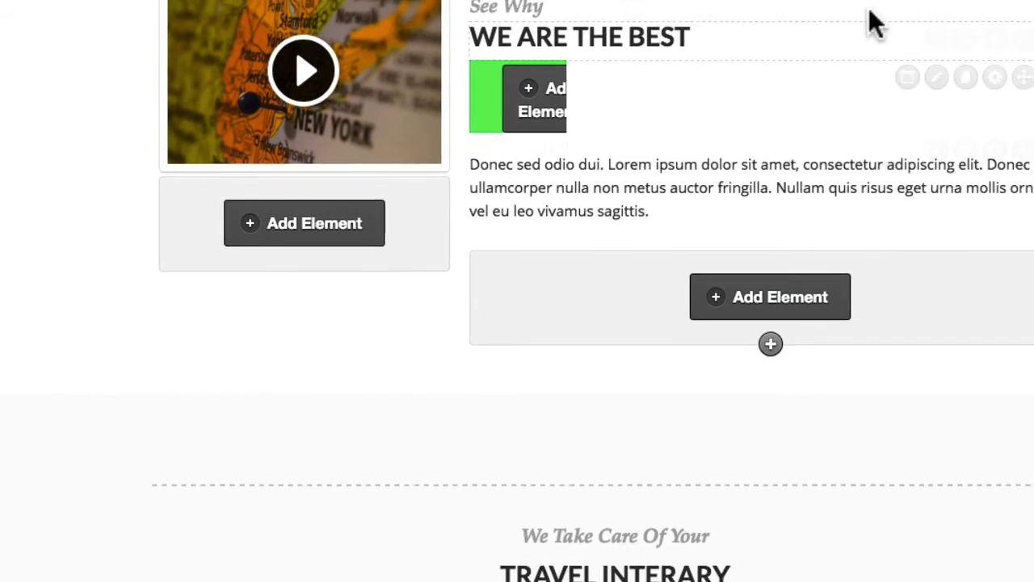
{"action": "left_click", "coordinate": [922, 97]}
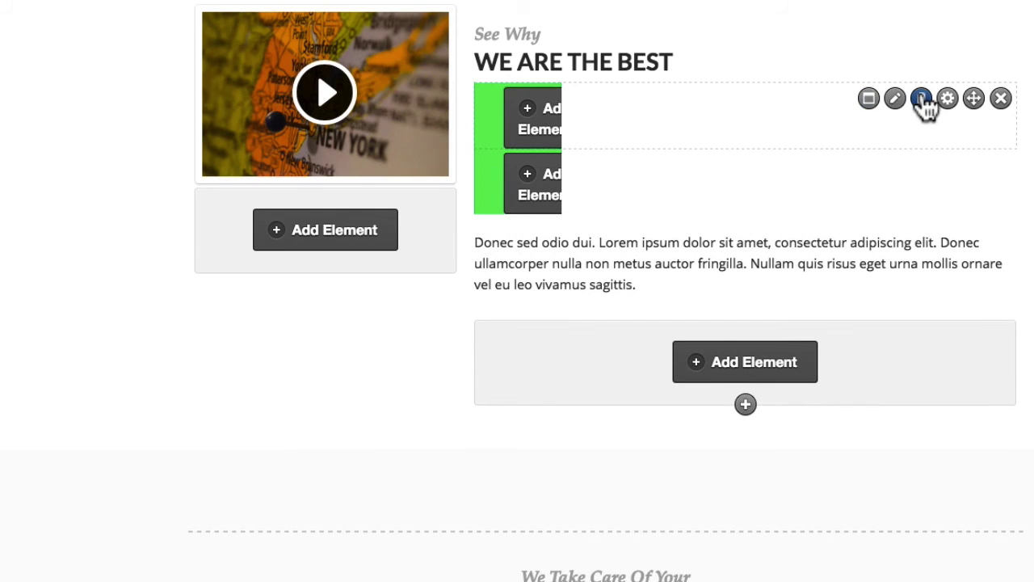
{"action": "mouse_move", "coordinate": [973, 166]}
{"action": "left_mouse_down"}
{"action": "mouse_move", "coordinate": [928, 295]}
{"action": "mouse_move", "coordinate": [926, 376]}
{"action": "mouse_move", "coordinate": [898, 420]}
{"action": "mouse_move", "coordinate": [975, 194]}
{"action": "mouse_move", "coordinate": [693, 143]}
{"action": "mouse_move", "coordinate": [569, 155]}
{"action": "left_mouse_up"}
{"action": "left_click", "coordinate": [1001, 164]}
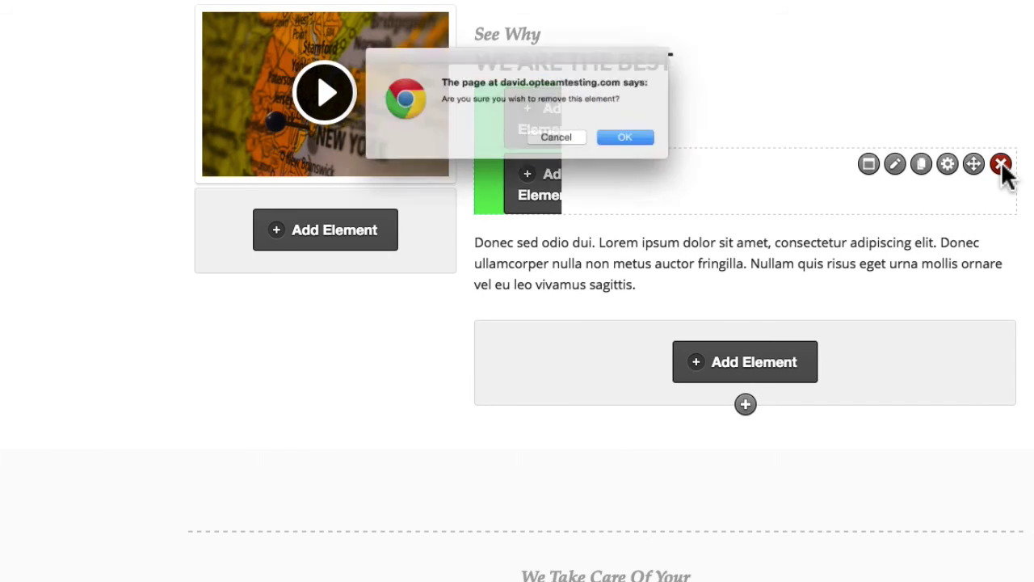
{"action": "key", "text": "Return"}
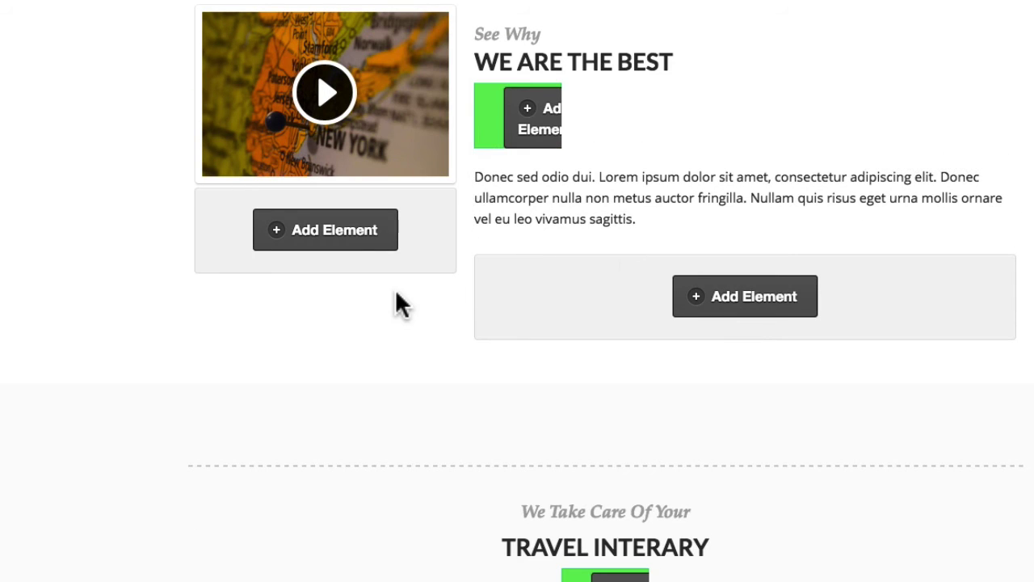
Look over the travel itinerary, services, sign-up and partner logo sections of the page.
{"action": "scroll", "coordinate": [395, 288], "scroll_direction": "down", "scroll_amount": 8}
{"action": "scroll", "coordinate": [330, 249], "scroll_direction": "down", "scroll_amount": 1}
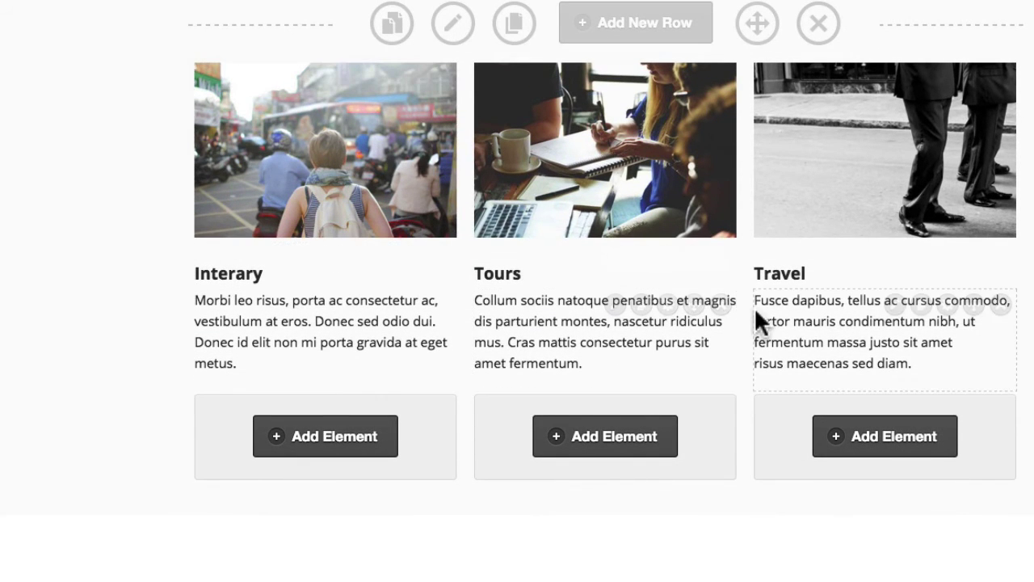
{"action": "scroll", "coordinate": [1017, 234], "scroll_direction": "down", "scroll_amount": 5}
{"action": "scroll", "coordinate": [1016, 301], "scroll_direction": "down", "scroll_amount": 17}
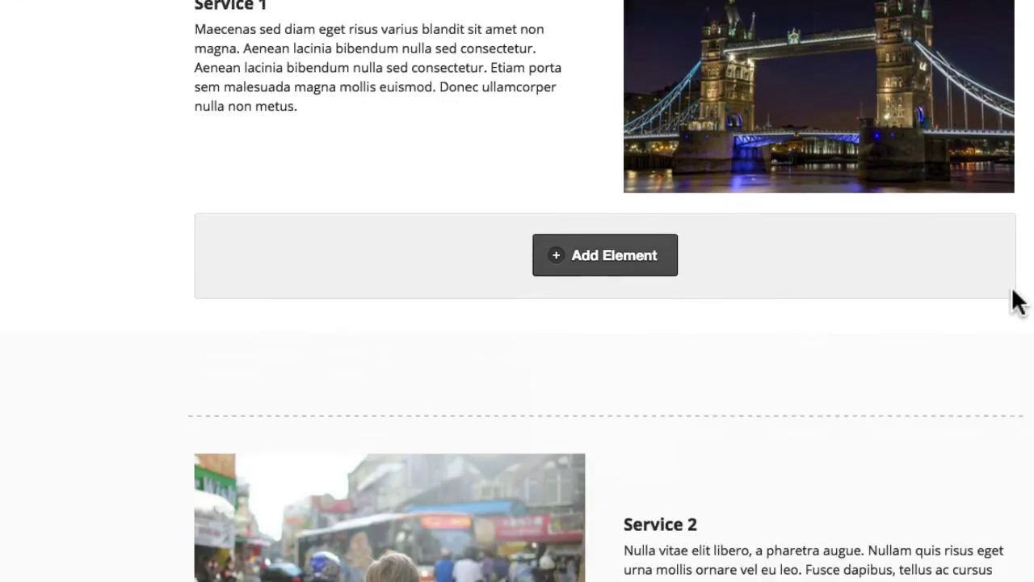
{"action": "scroll", "coordinate": [1017, 300], "scroll_direction": "down", "scroll_amount": 9}
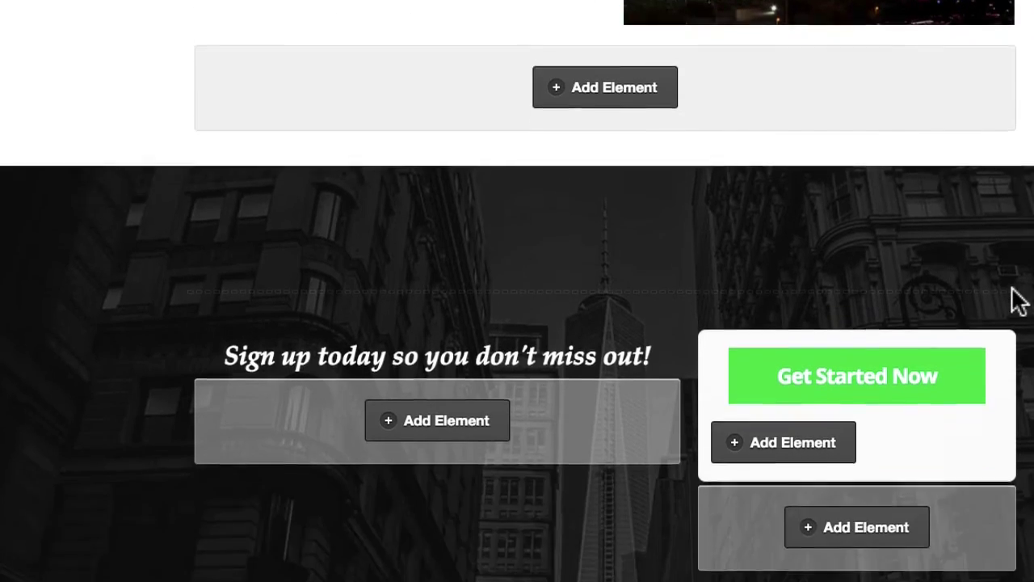
{"action": "scroll", "coordinate": [1014, 300], "scroll_direction": "down", "scroll_amount": 2}
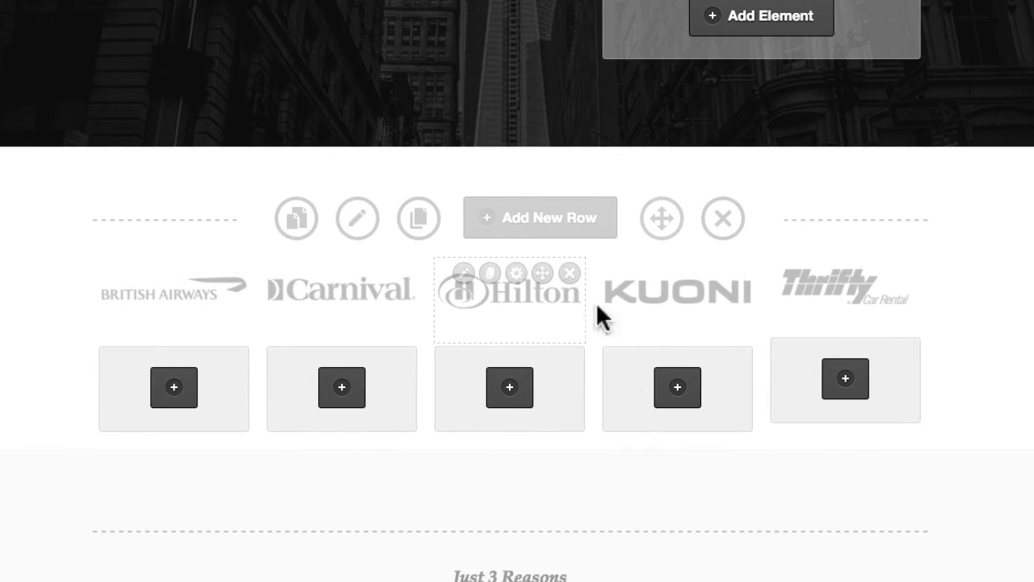
{"action": "scroll", "coordinate": [166, 323], "scroll_direction": "down", "scroll_amount": 6}
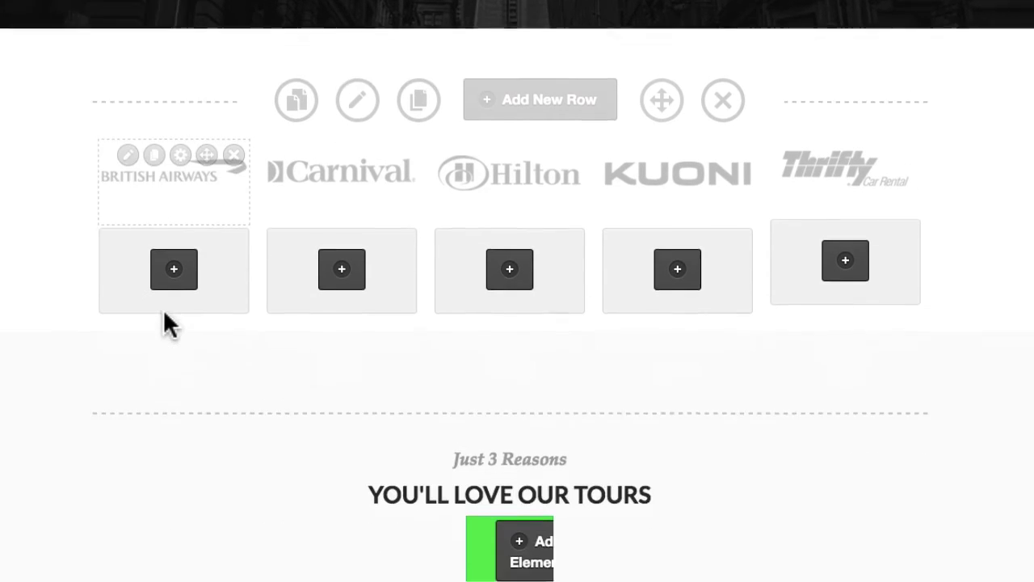
Inspect the advanced content styling, width, margin and padding options of the Benefit 1 feature box, and close the dialog without changes.
{"action": "scroll", "coordinate": [164, 315], "scroll_direction": "down", "scroll_amount": 4}
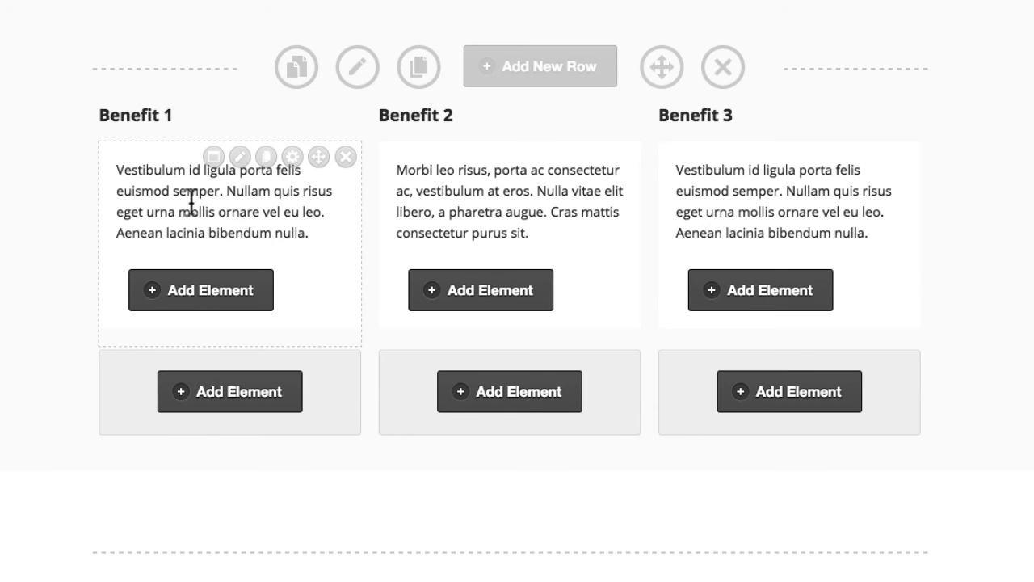
{"action": "left_click", "coordinate": [214, 157]}
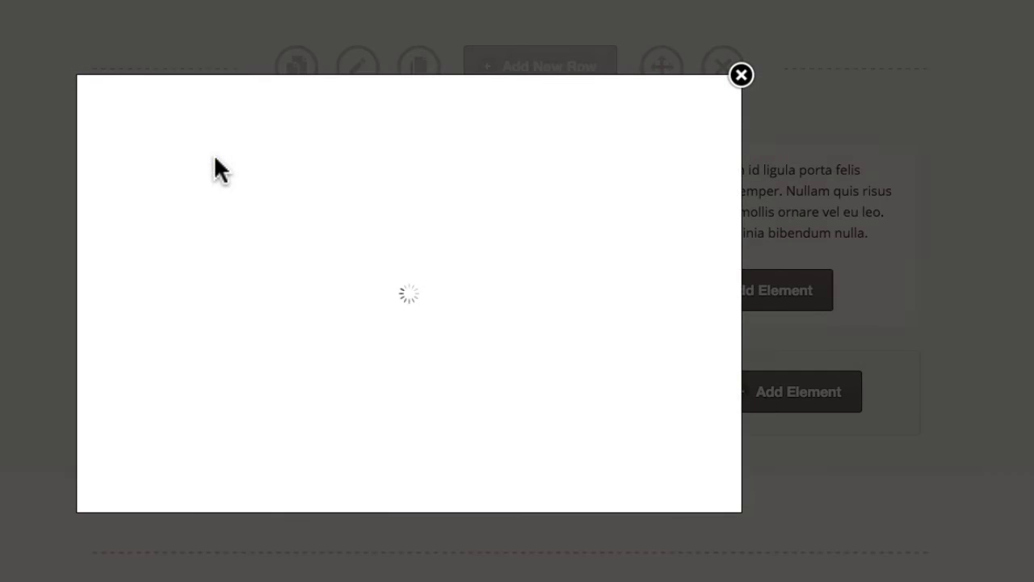
{"action": "scroll", "coordinate": [445, 270], "scroll_direction": "down", "scroll_amount": 2}
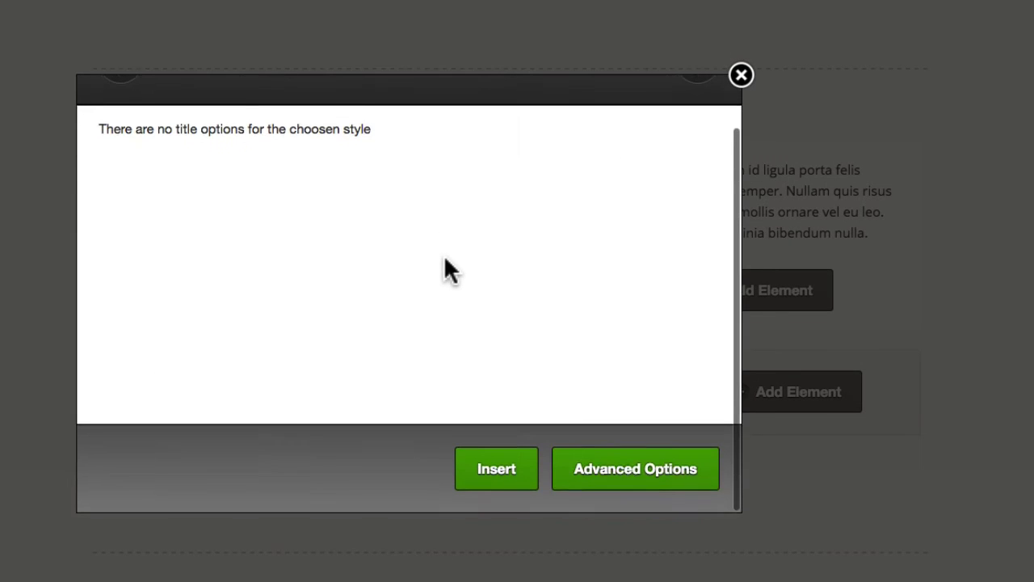
{"action": "left_click", "coordinate": [653, 483]}
{"action": "scroll", "coordinate": [510, 348], "scroll_direction": "down", "scroll_amount": 3}
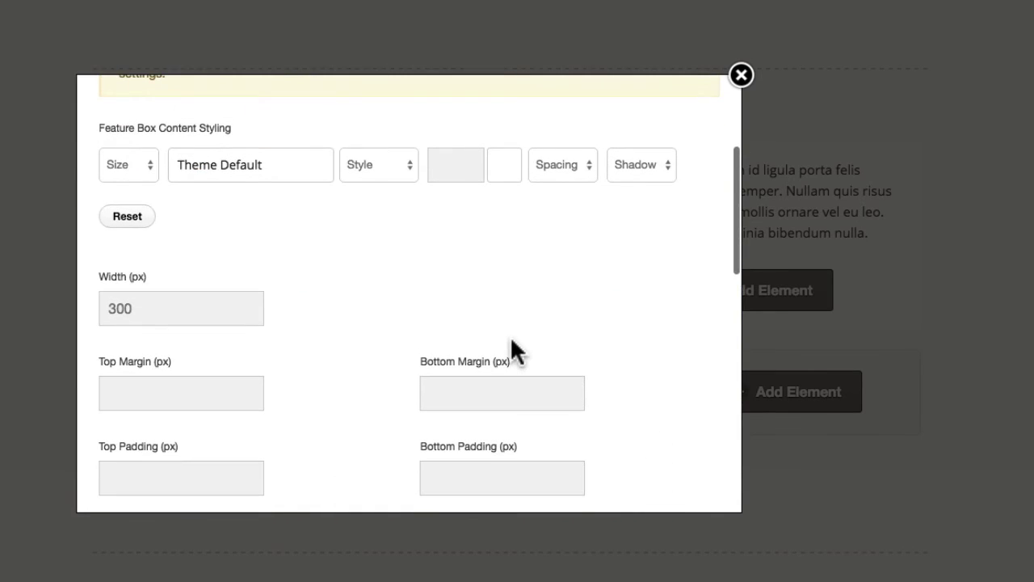
{"action": "left_click", "coordinate": [742, 76]}
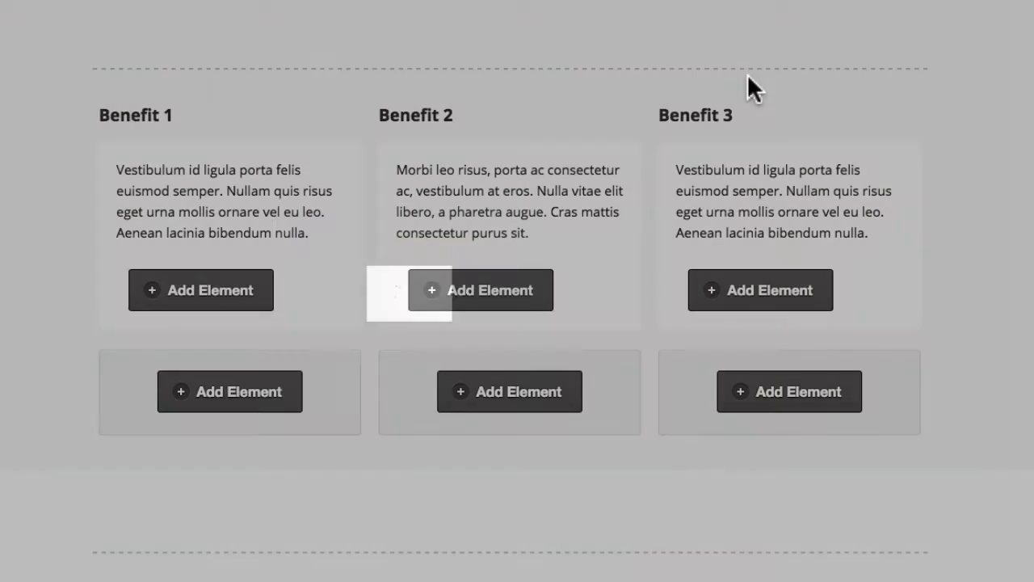
Open the Benefit 1 box's content for editing, view the elements available for insertion, and close both dialogs without changes.
{"action": "left_click", "coordinate": [239, 158]}
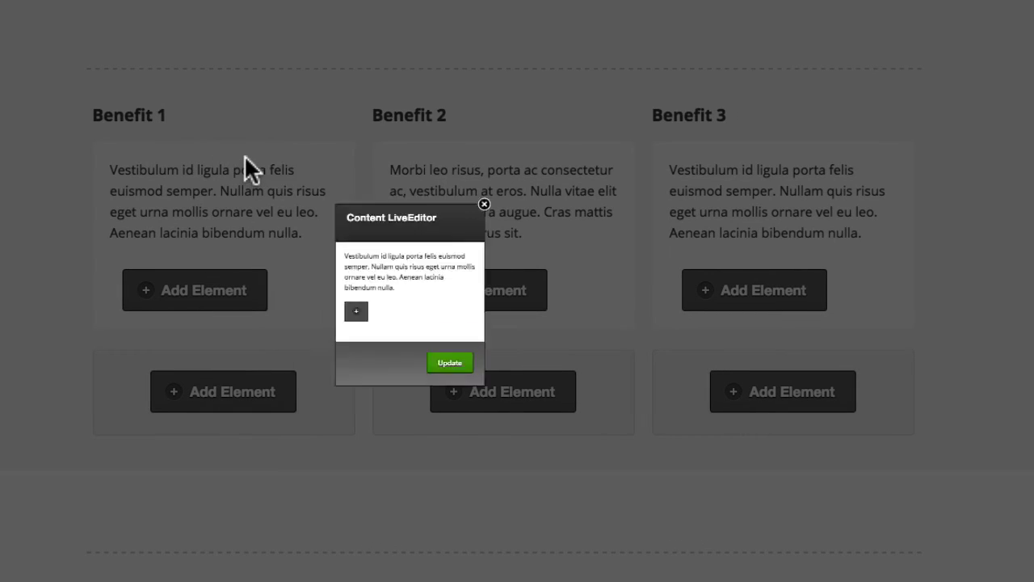
{"action": "left_click", "coordinate": [301, 325]}
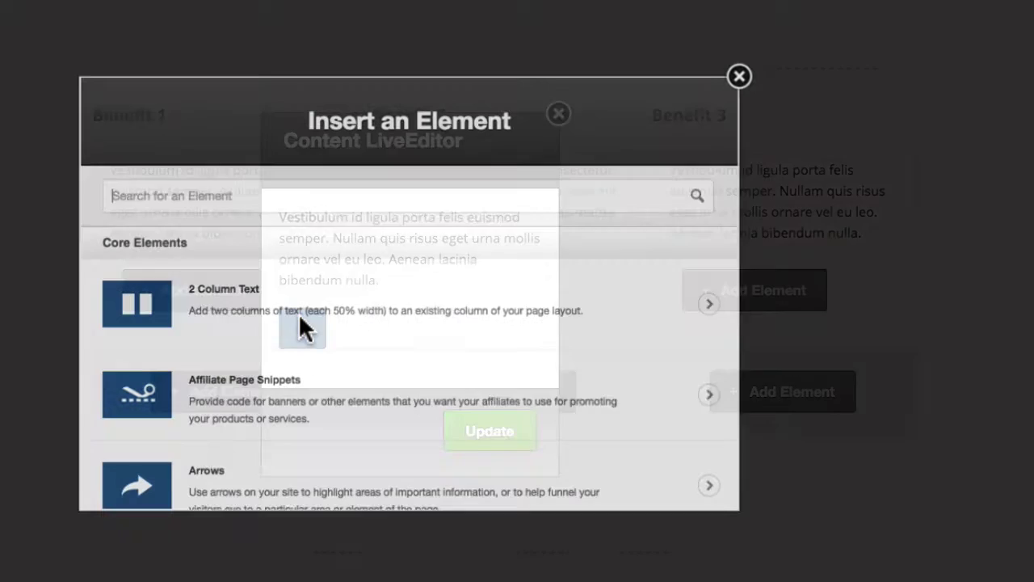
{"action": "left_click", "coordinate": [741, 76]}
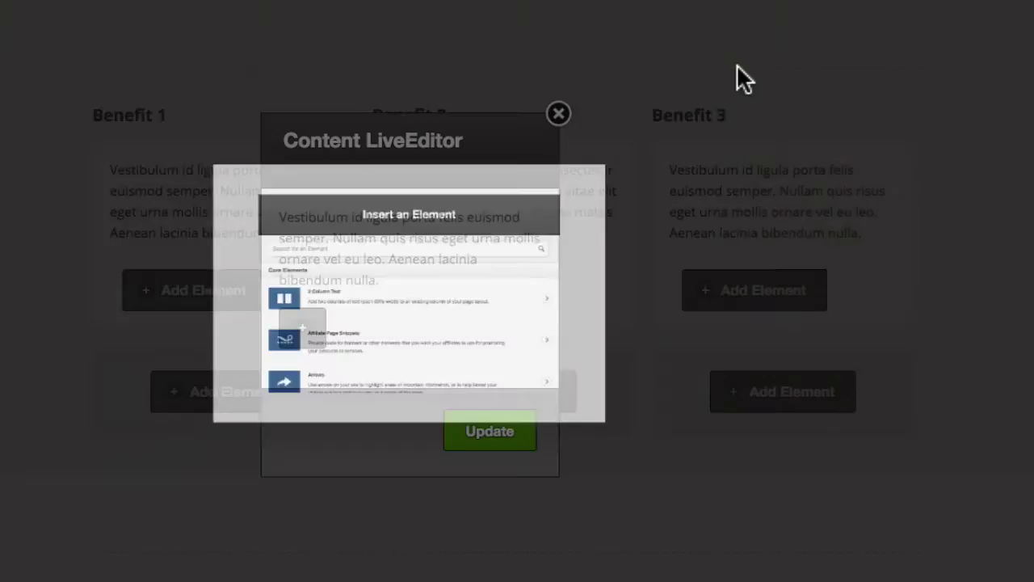
{"action": "left_click", "coordinate": [559, 115]}
Examine the star ratings and quotes in the customer testimonials row.
{"action": "scroll", "coordinate": [603, 203], "scroll_direction": "down", "scroll_amount": 5}
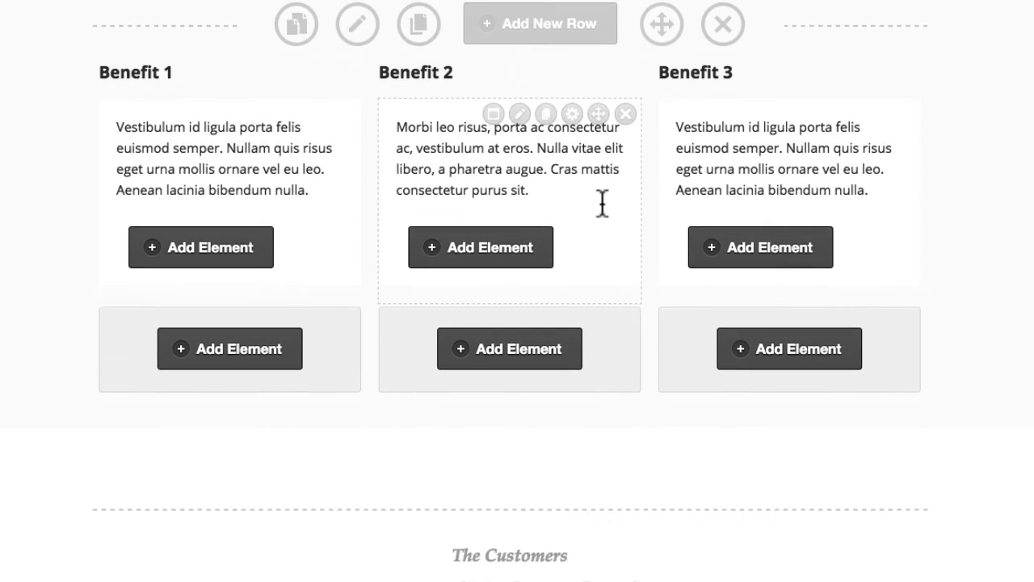
{"action": "scroll", "coordinate": [603, 201], "scroll_direction": "down", "scroll_amount": 3}
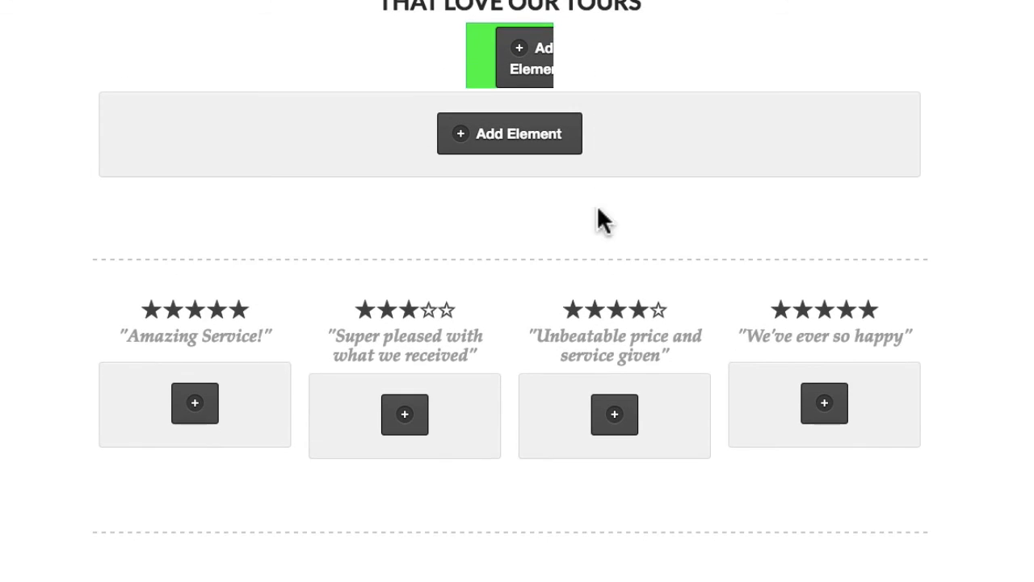
{"action": "mouse_move", "coordinate": [180, 316]}
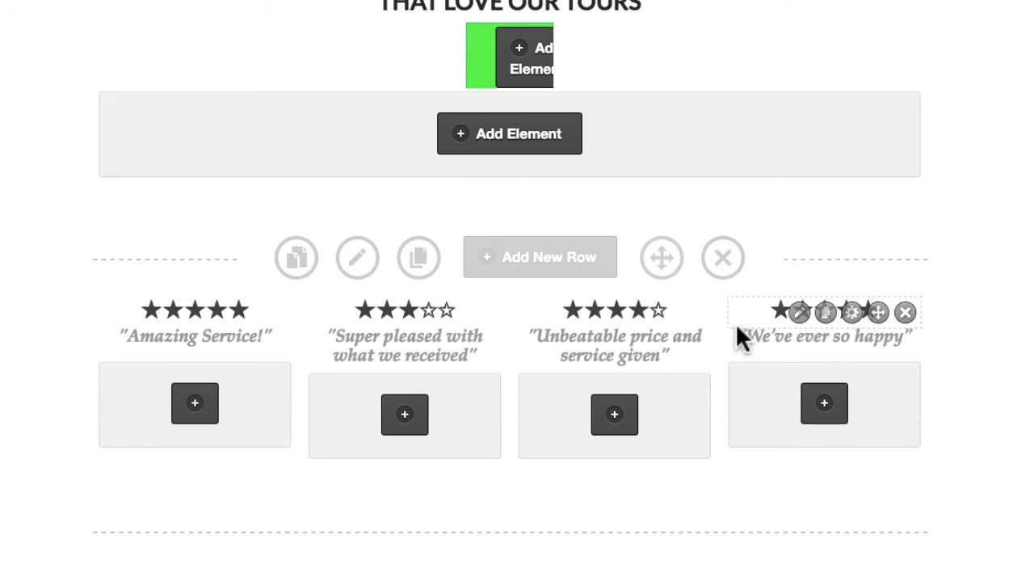
Inspect the font, alignment and headline tag settings of the "Sign up today so you don't miss out!" headline, and close the dialog without changes.
{"action": "scroll", "coordinate": [736, 328], "scroll_direction": "down", "scroll_amount": 4}
{"action": "scroll", "coordinate": [735, 322], "scroll_direction": "down", "scroll_amount": 8}
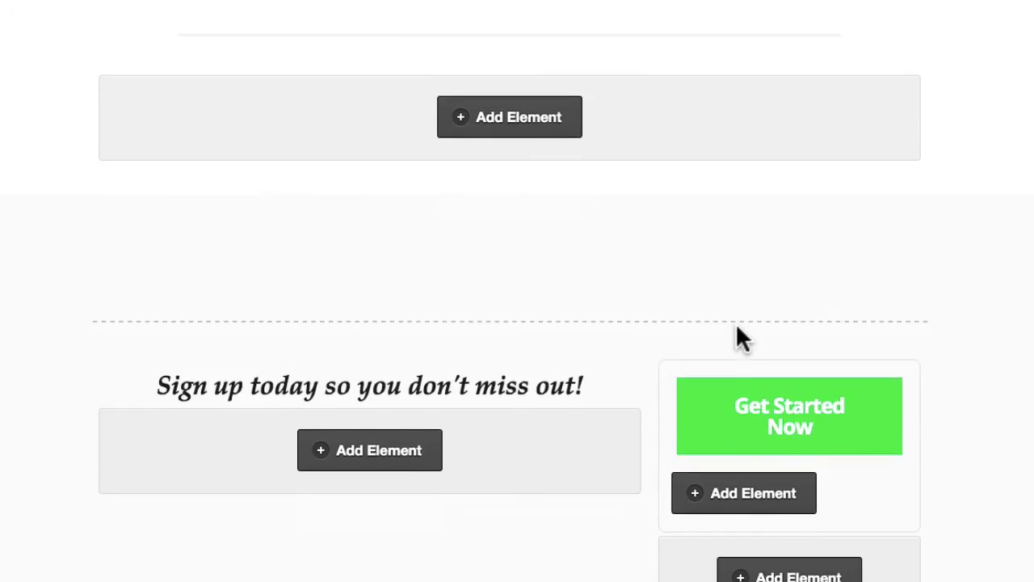
{"action": "scroll", "coordinate": [735, 323], "scroll_direction": "up", "scroll_amount": 2}
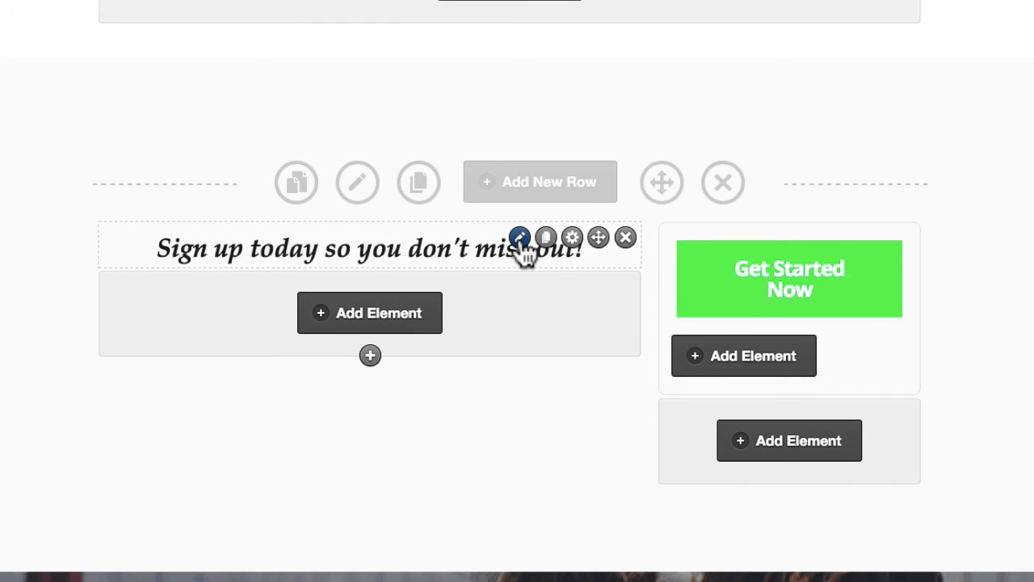
{"action": "left_click", "coordinate": [521, 239]}
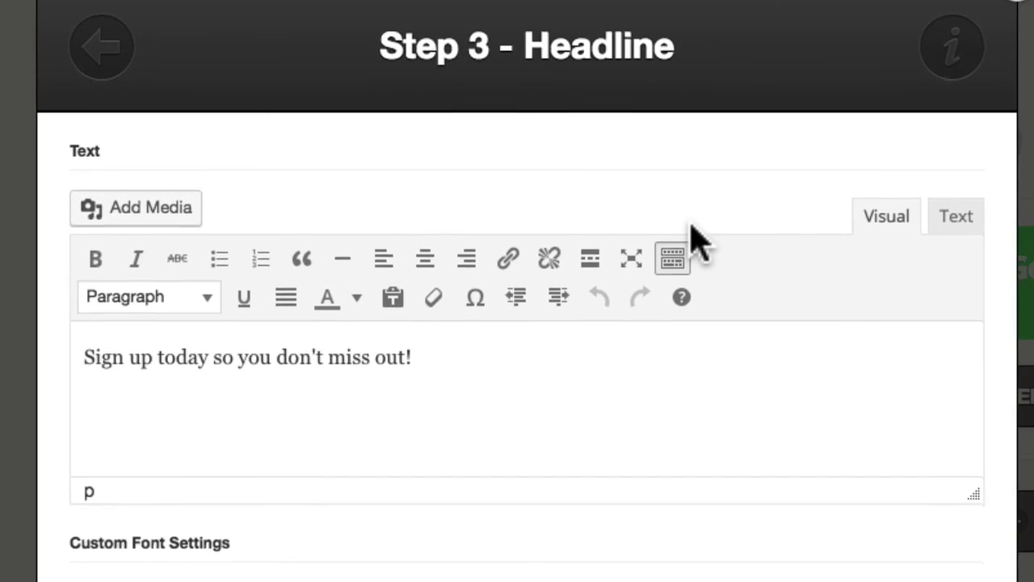
{"action": "scroll", "coordinate": [624, 247], "scroll_direction": "down", "scroll_amount": 3}
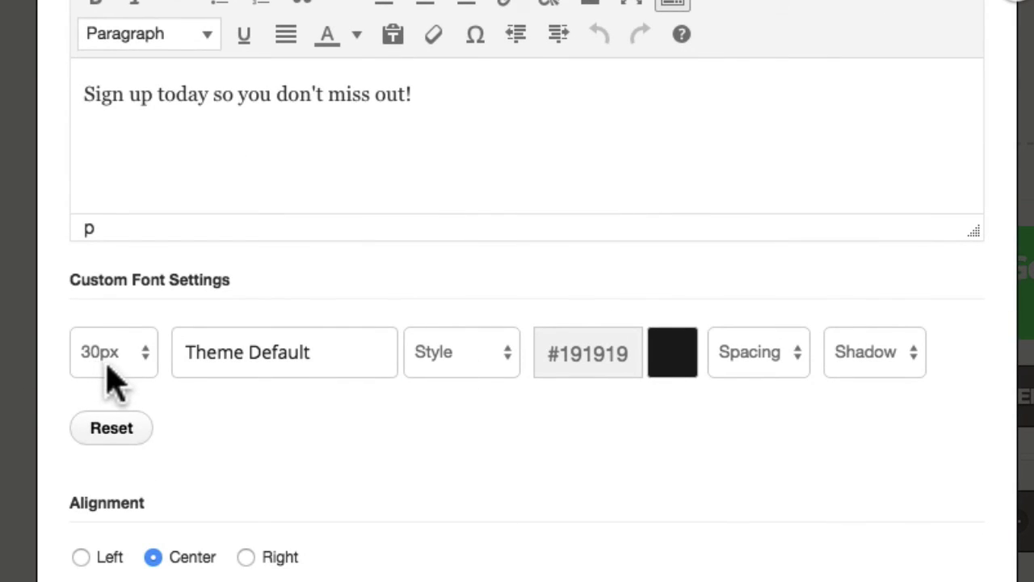
{"action": "scroll", "coordinate": [153, 392], "scroll_direction": "down", "scroll_amount": 5}
{"action": "left_click", "coordinate": [117, 339]}
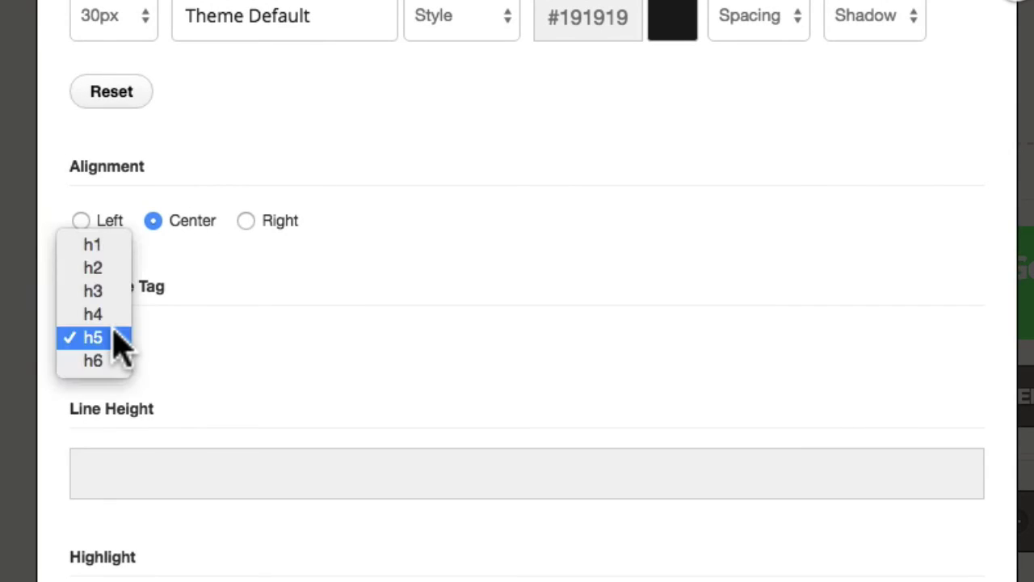
{"action": "left_click", "coordinate": [302, 311]}
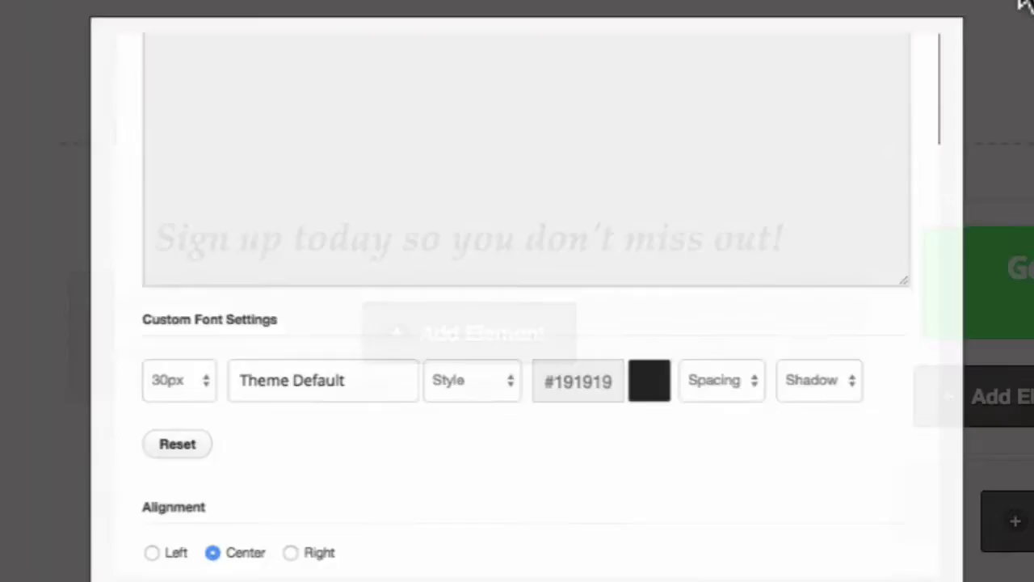
{"action": "left_click", "coordinate": [1020, 5]}
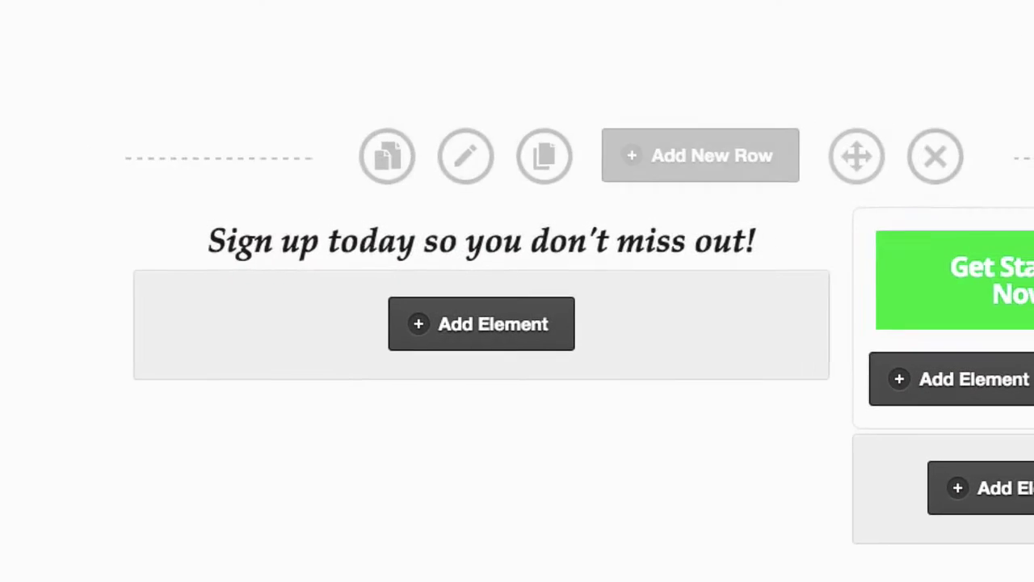
Save the landing page and close the editor, and view the hero and "We Are The Best" sections on the finished page.
{"action": "scroll", "coordinate": [1016, 318], "scroll_direction": "up", "scroll_amount": 17}
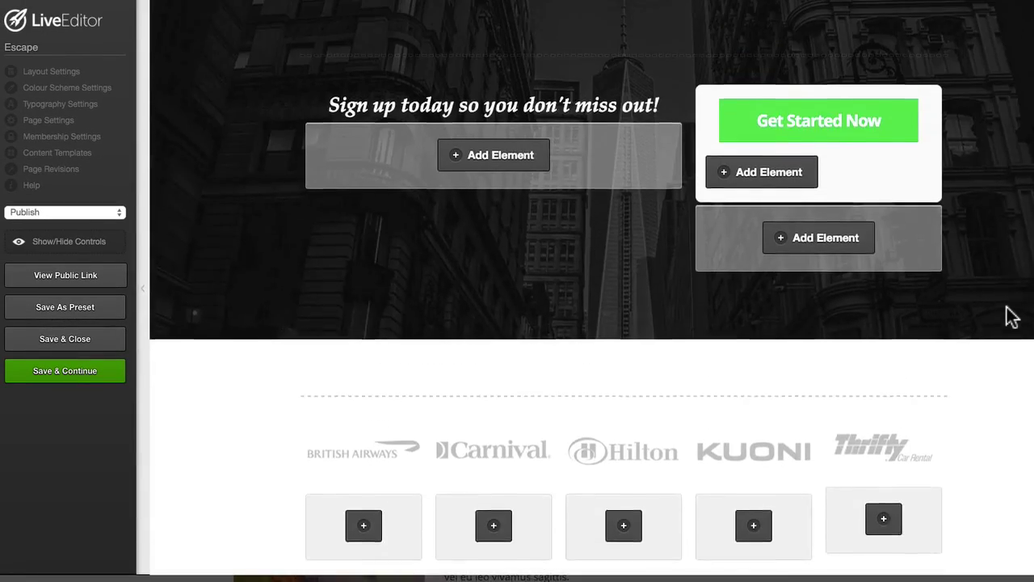
{"action": "scroll", "coordinate": [1010, 317], "scroll_direction": "up", "scroll_amount": 15}
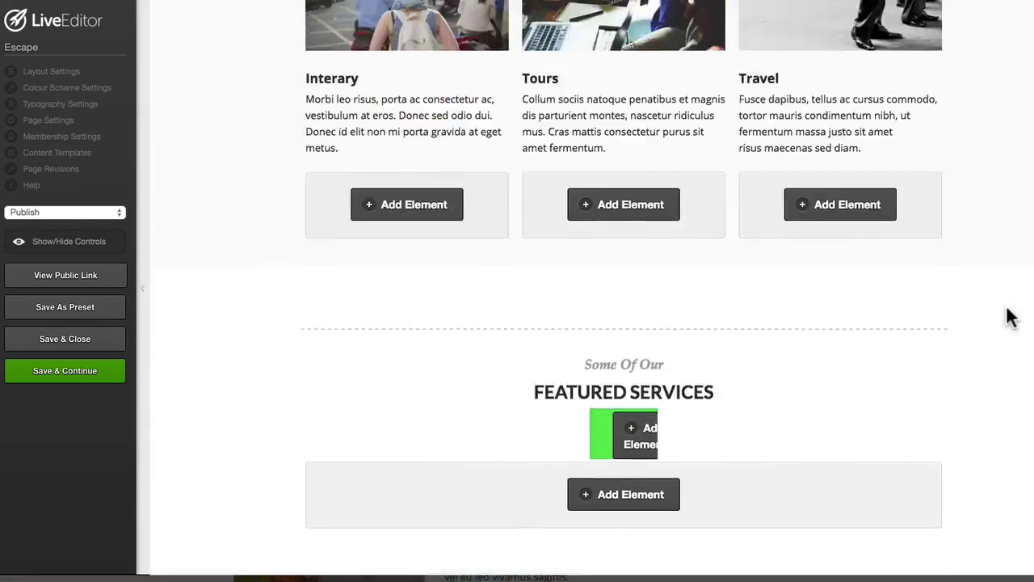
{"action": "scroll", "coordinate": [1010, 317], "scroll_direction": "up", "scroll_amount": 12}
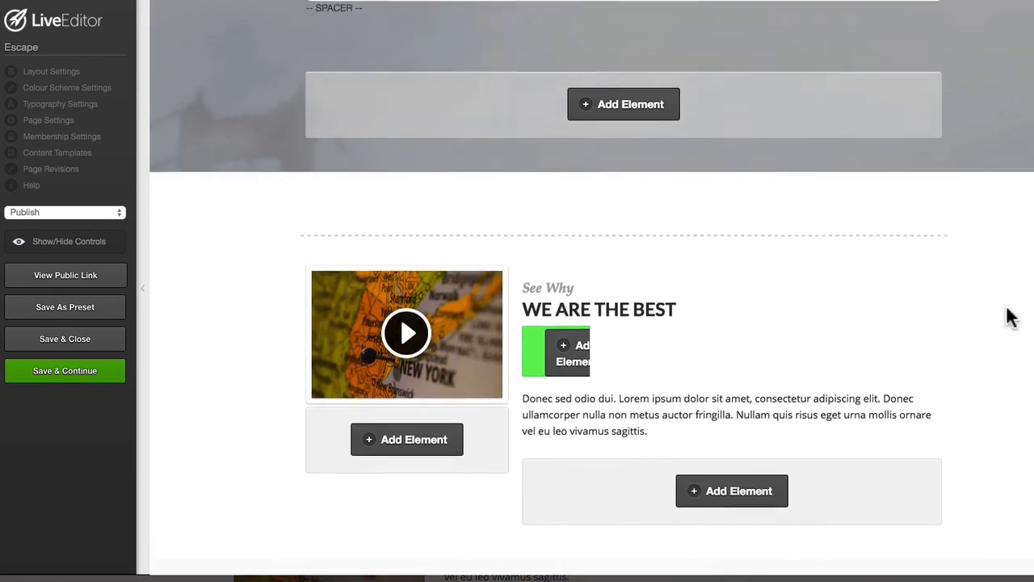
{"action": "scroll", "coordinate": [1011, 318], "scroll_direction": "up", "scroll_amount": 3}
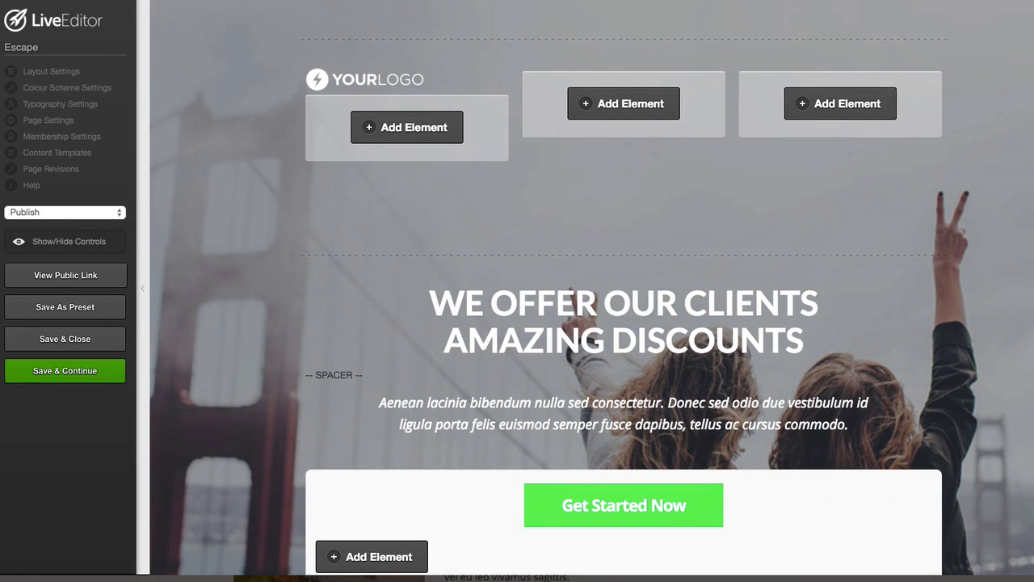
{"action": "left_click", "coordinate": [70, 340]}
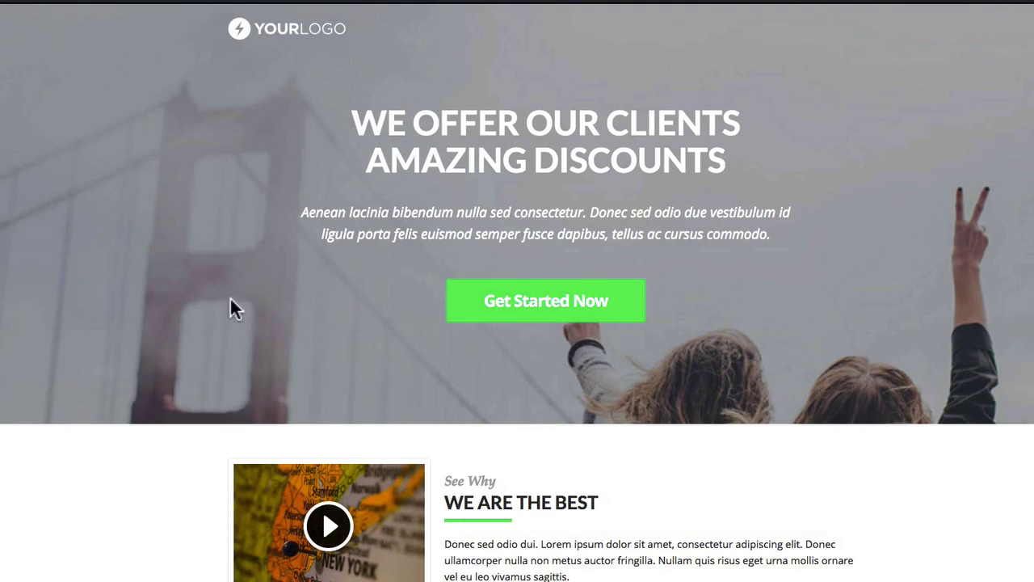
{"action": "scroll", "coordinate": [232, 308], "scroll_direction": "down", "scroll_amount": 2}
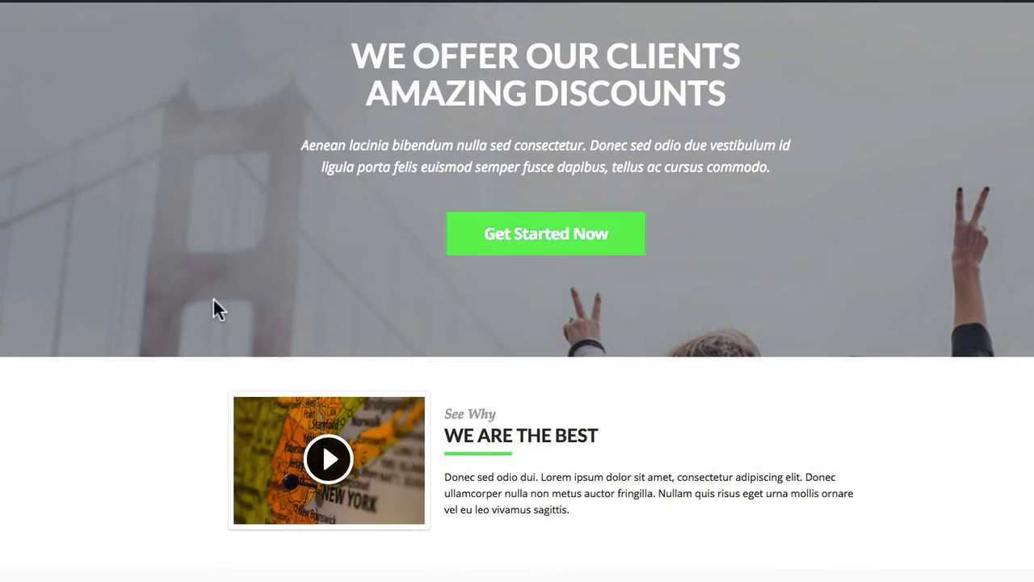